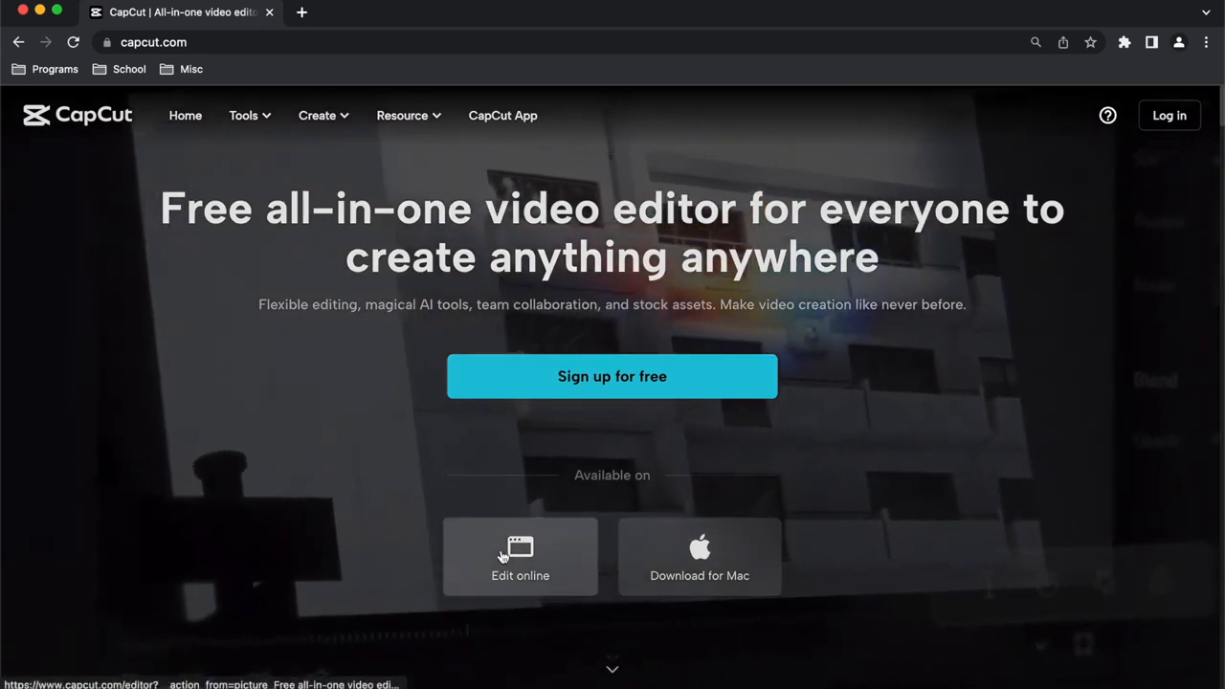
Leave the browser page and start a new project in the CapCut desktop app
{"action": "scroll", "coordinate": [502, 556], "scroll_direction": "down", "scroll_amount": 1}
{"action": "scroll", "coordinate": [502, 556], "scroll_direction": "up", "scroll_amount": 1}
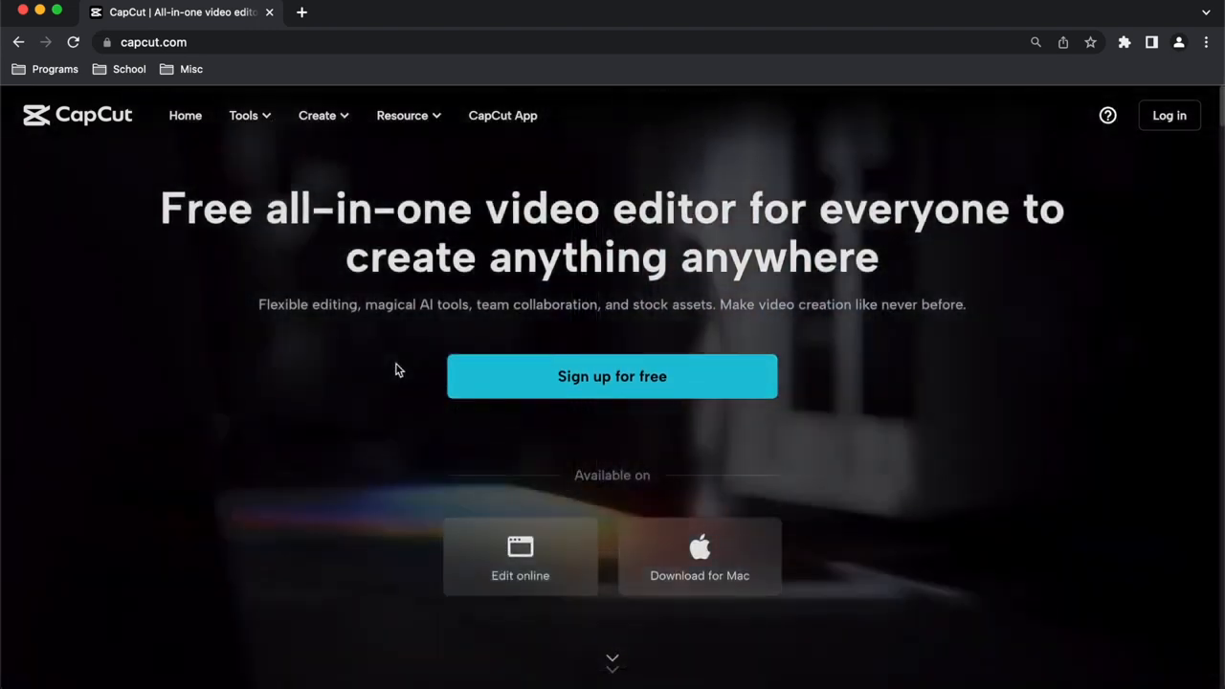
{"action": "left_click", "coordinate": [39, 12]}
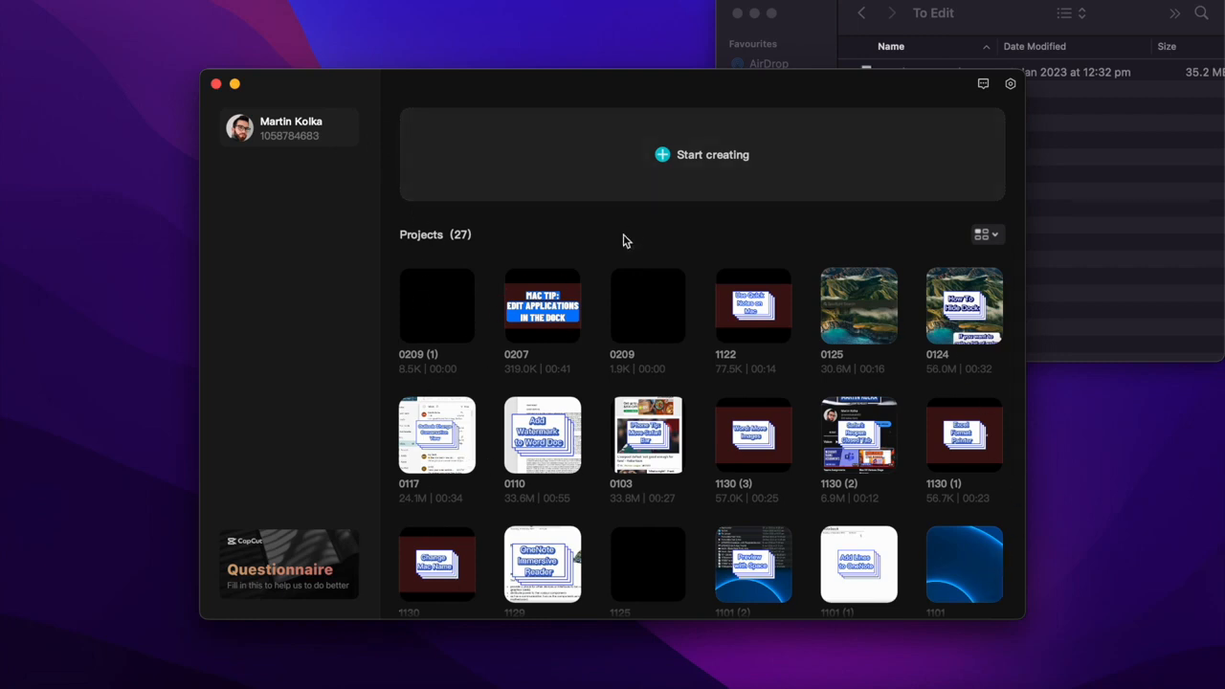
{"action": "left_click", "coordinate": [651, 172]}
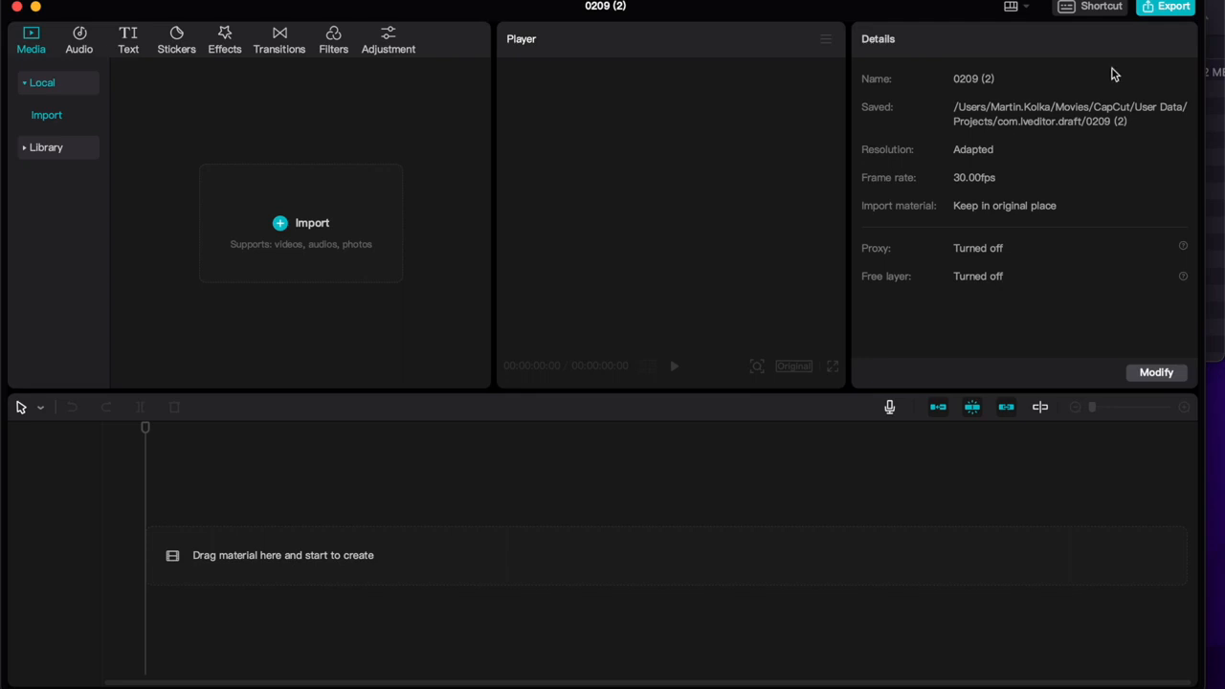
Import Word Watermark.mov from the To Edit folder and place it at the start of the timeline
{"action": "left_click", "coordinate": [1217, 7]}
{"action": "left_click_drag", "start_coordinate": [901, 74], "coordinate": [308, 222]}
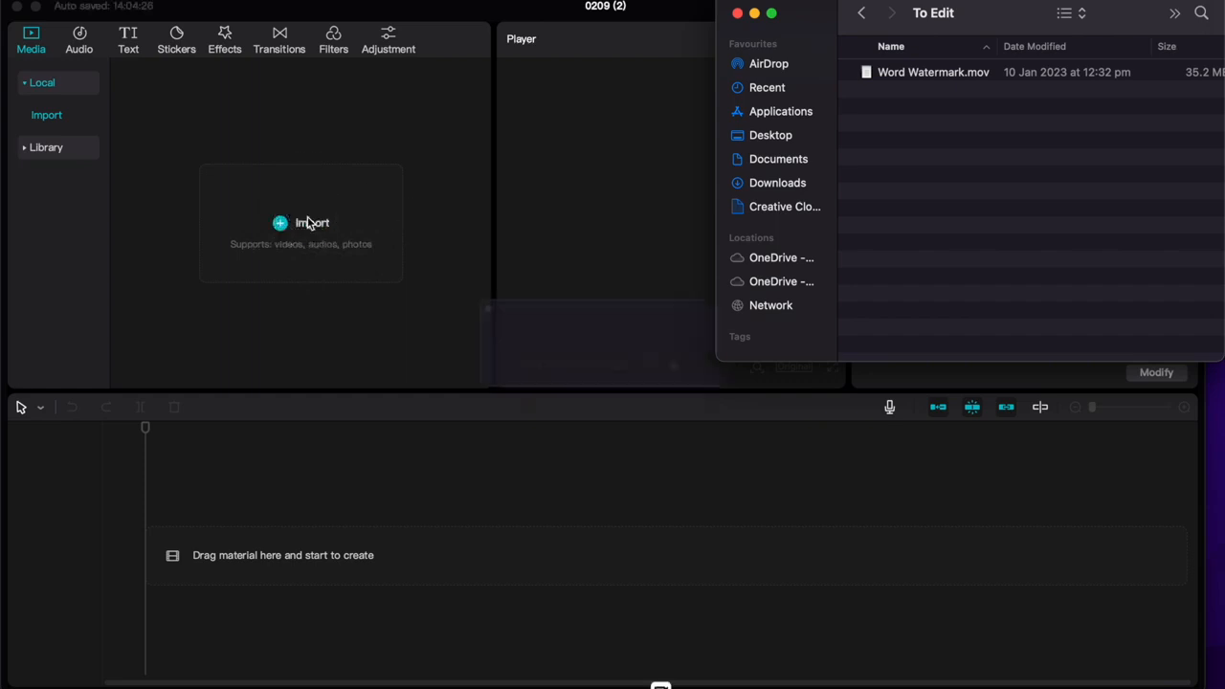
{"action": "left_click", "coordinate": [689, 19]}
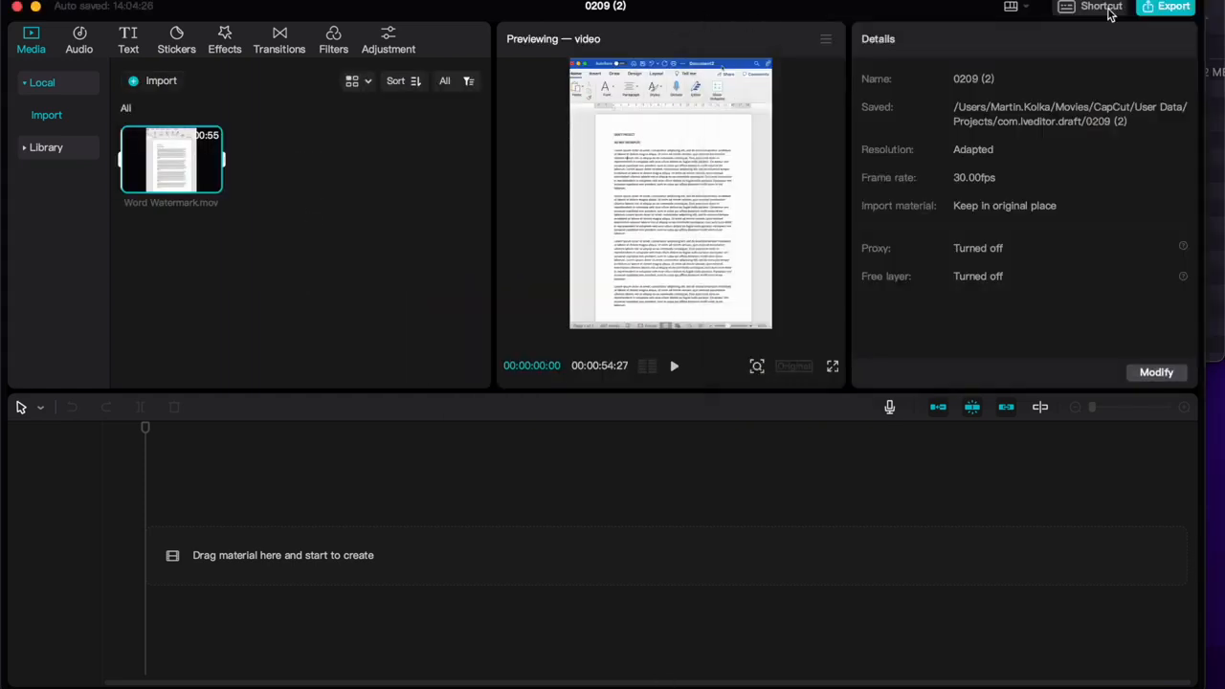
{"action": "left_click_drag", "start_coordinate": [1199, 4], "coordinate": [1218, 3]}
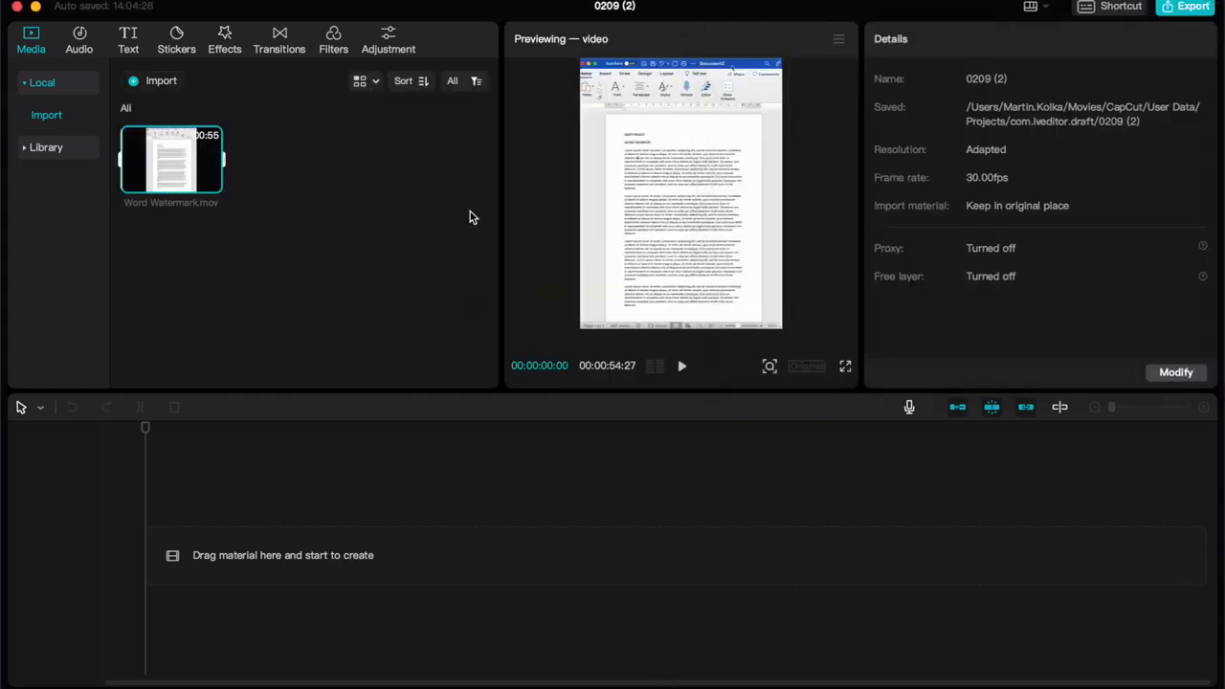
{"action": "left_click_drag", "start_coordinate": [174, 169], "coordinate": [270, 559]}
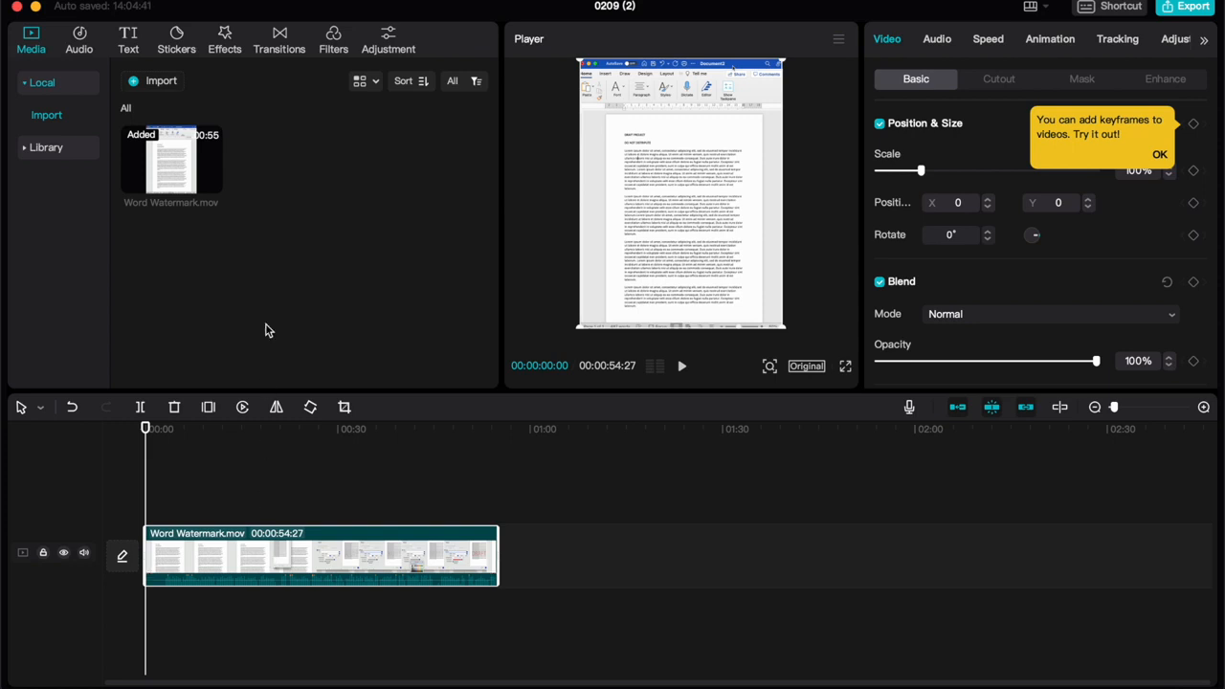
Generate automatic captions in English from the video's speech
{"action": "left_click", "coordinate": [130, 50]}
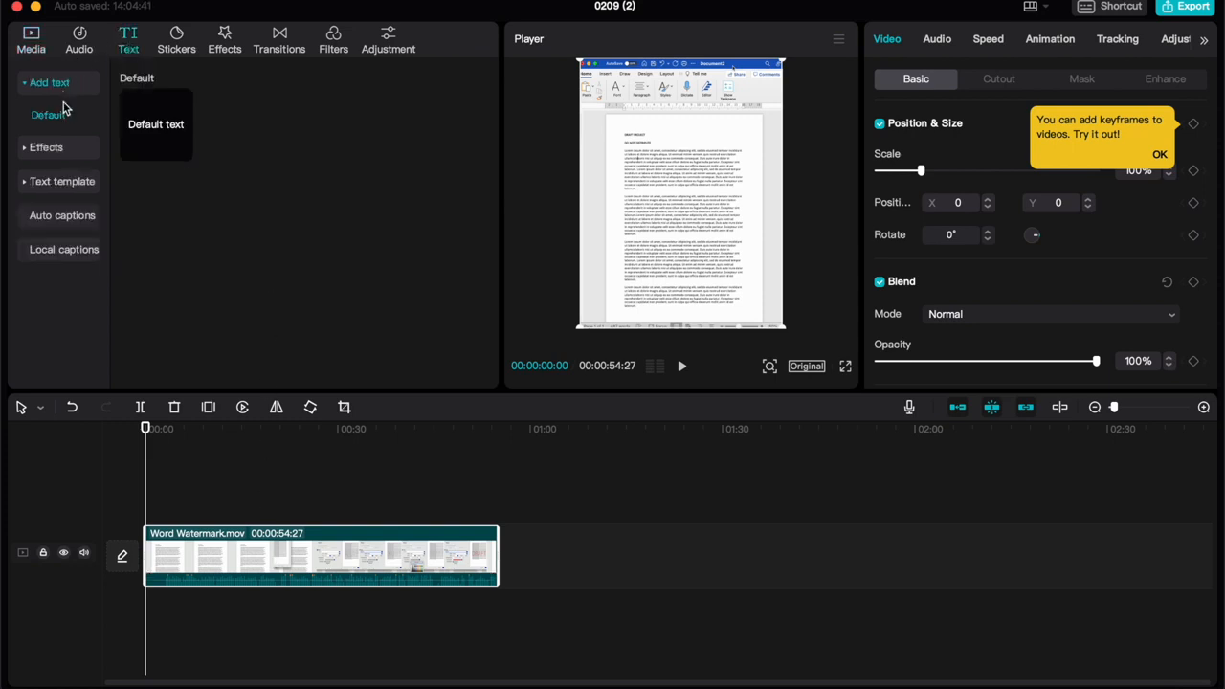
{"action": "left_click", "coordinate": [59, 219]}
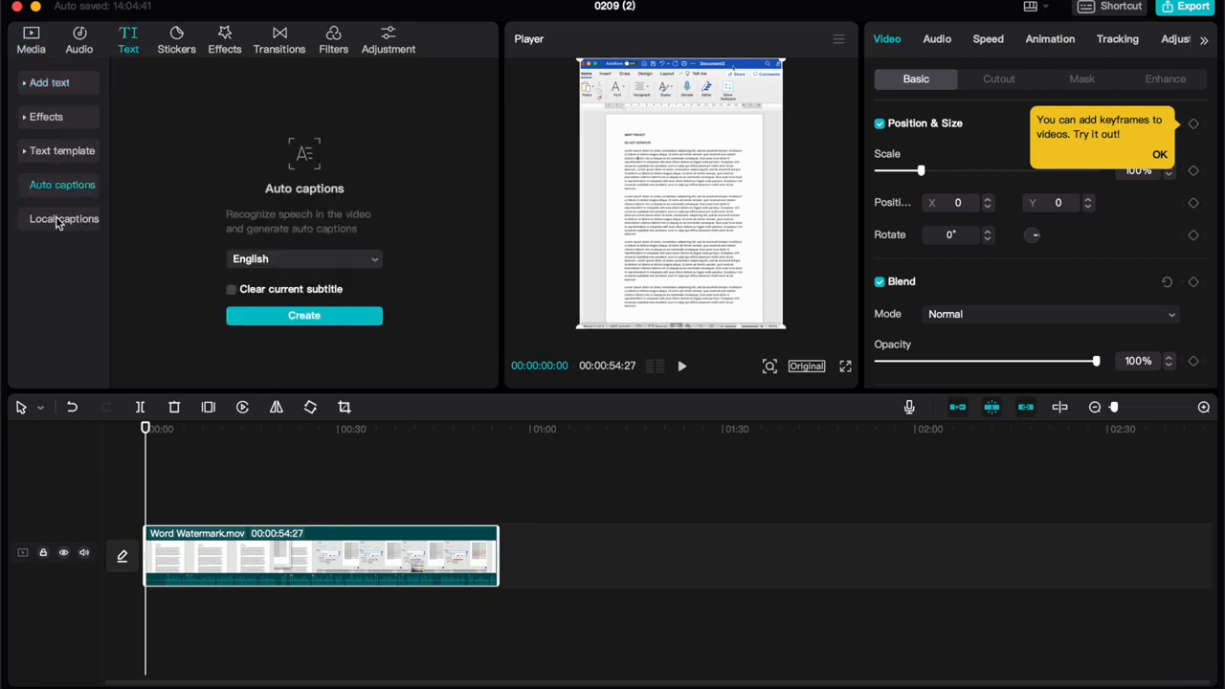
{"action": "left_click", "coordinate": [249, 317]}
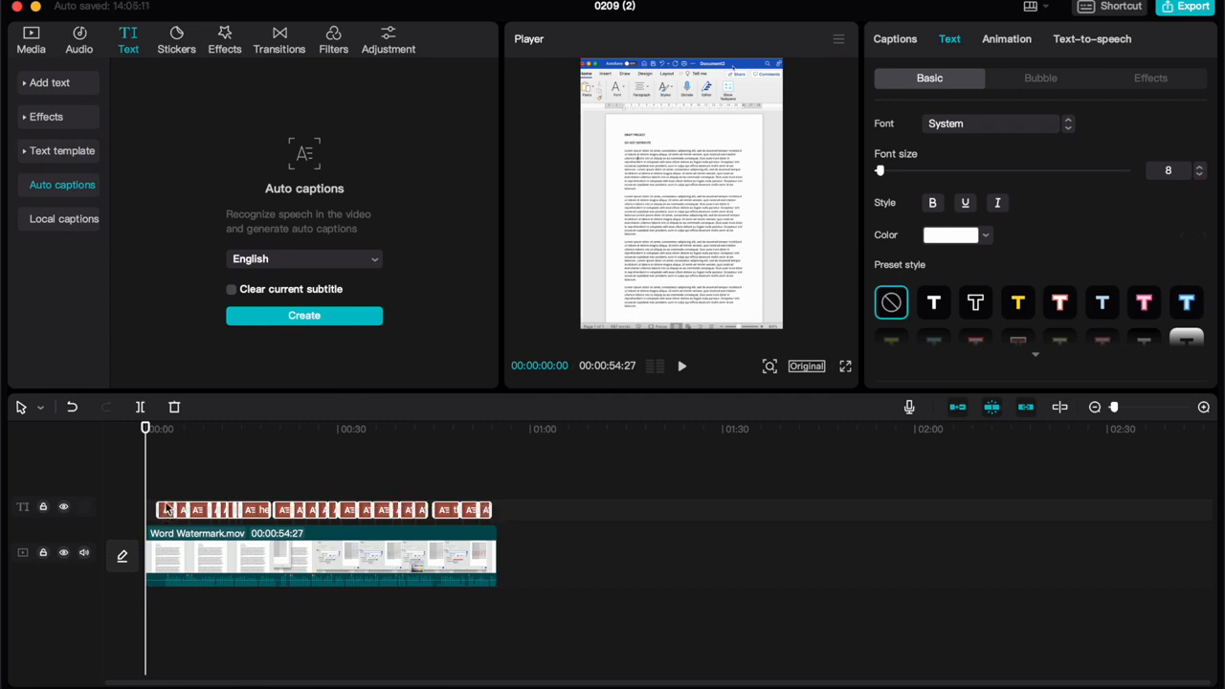
{"action": "mouse_move", "coordinate": [146, 429]}
{"action": "left_mouse_down"}
{"action": "mouse_move", "coordinate": [304, 428]}
{"action": "mouse_move", "coordinate": [173, 411]}
{"action": "mouse_move", "coordinate": [145, 421]}
{"action": "left_mouse_up"}
Capitalise the first word of the first caption so that it begins with "Do"
{"action": "left_click", "coordinate": [895, 44]}
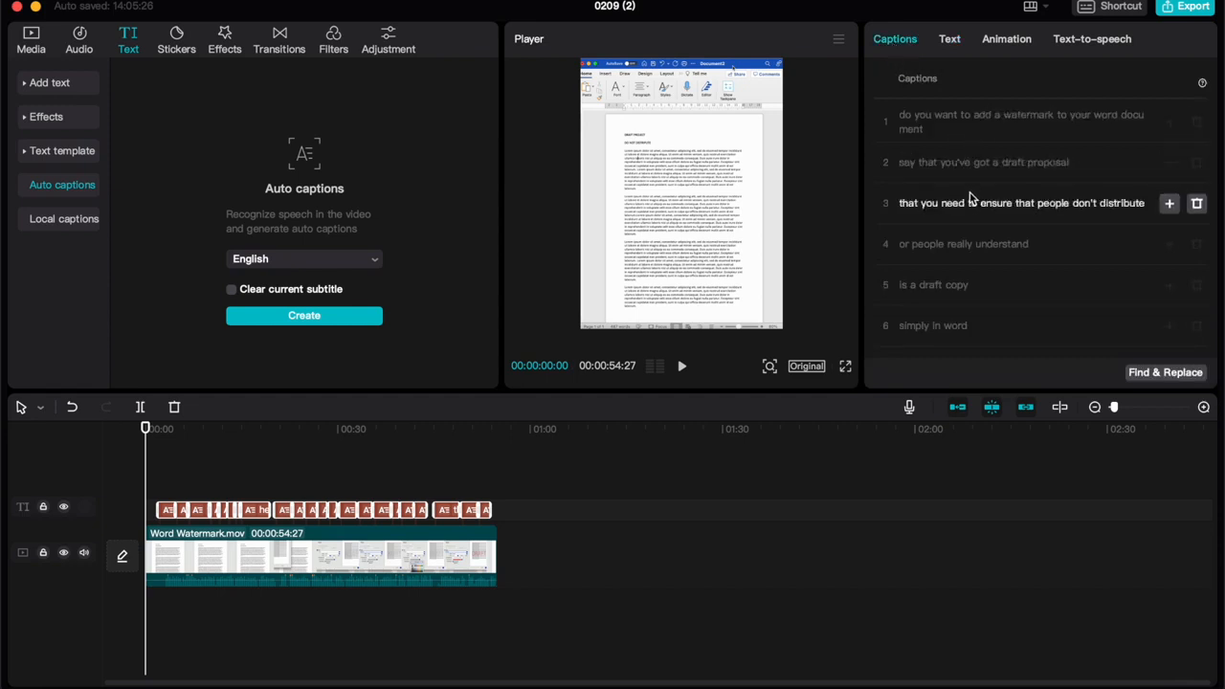
{"action": "left_click", "coordinate": [907, 135]}
{"action": "key", "text": "BackSpace"}
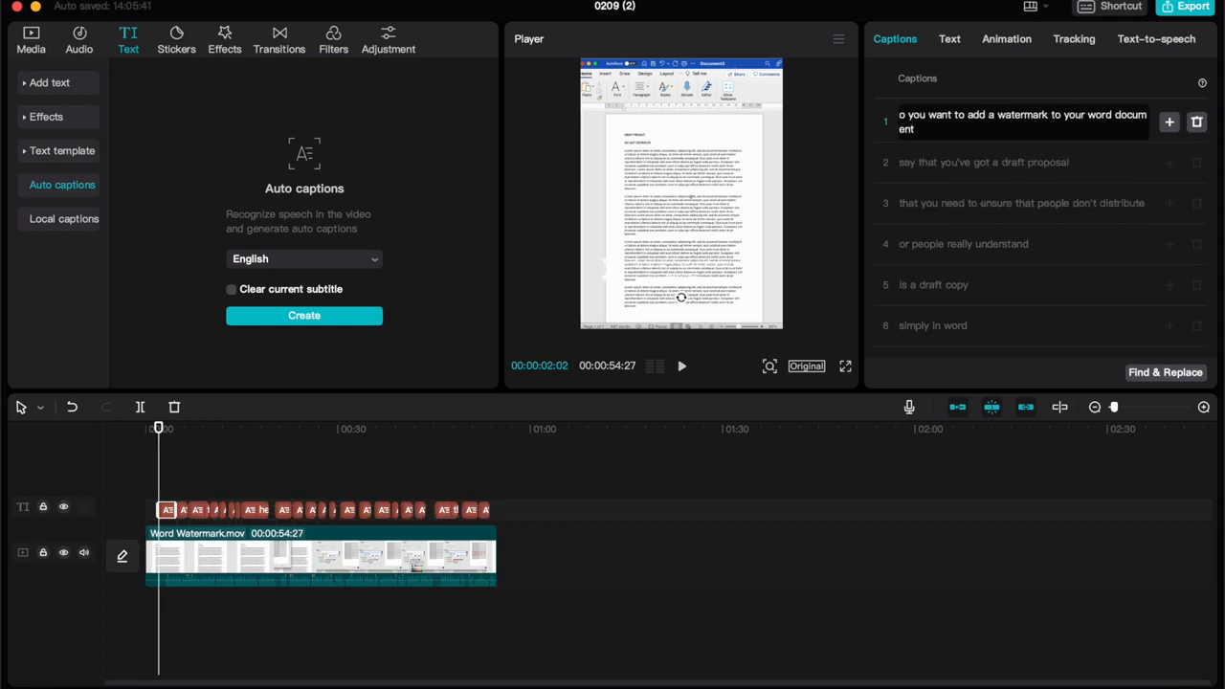
{"action": "type", "text": "D"}
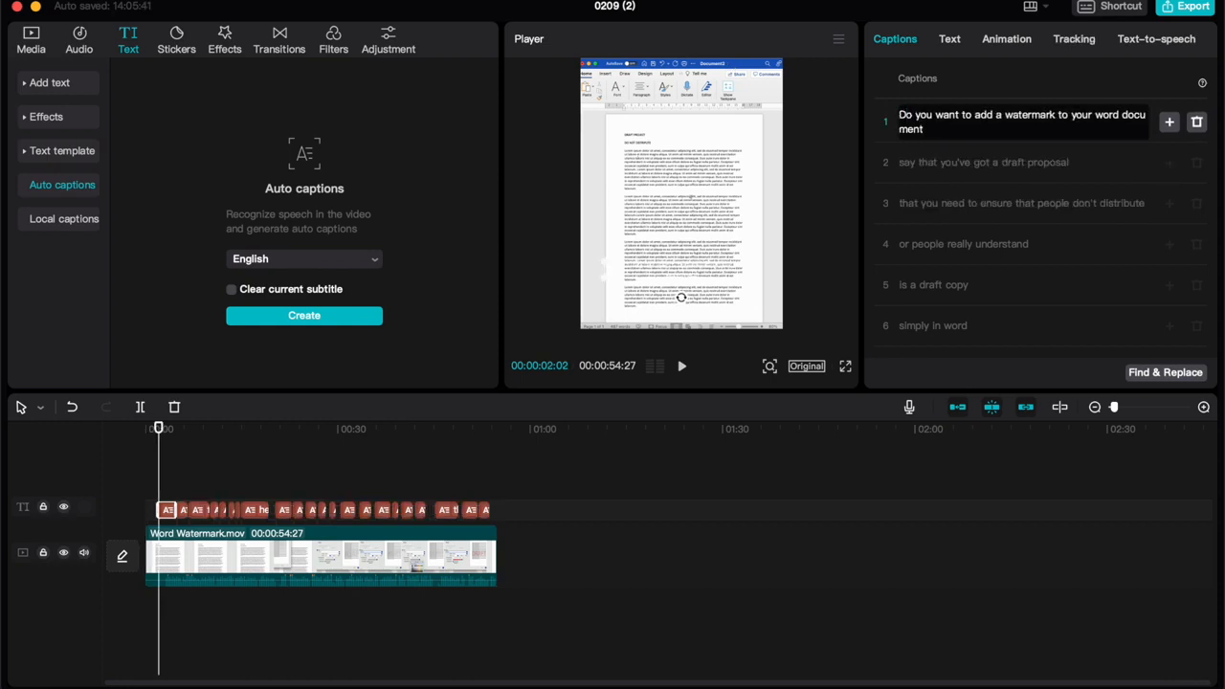
Split the first caption before "word document" so those words become a separate caption
{"action": "scroll", "coordinate": [984, 169], "scroll_direction": "down", "scroll_amount": 1}
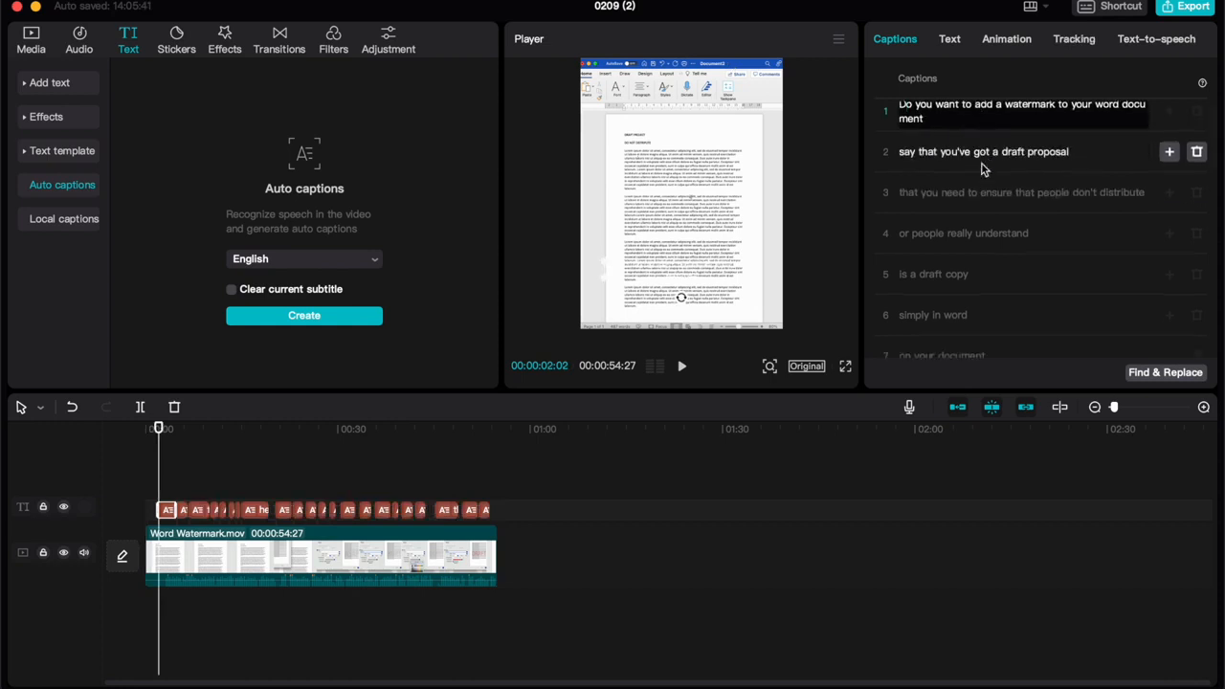
{"action": "scroll", "coordinate": [984, 169], "scroll_direction": "down", "scroll_amount": 3}
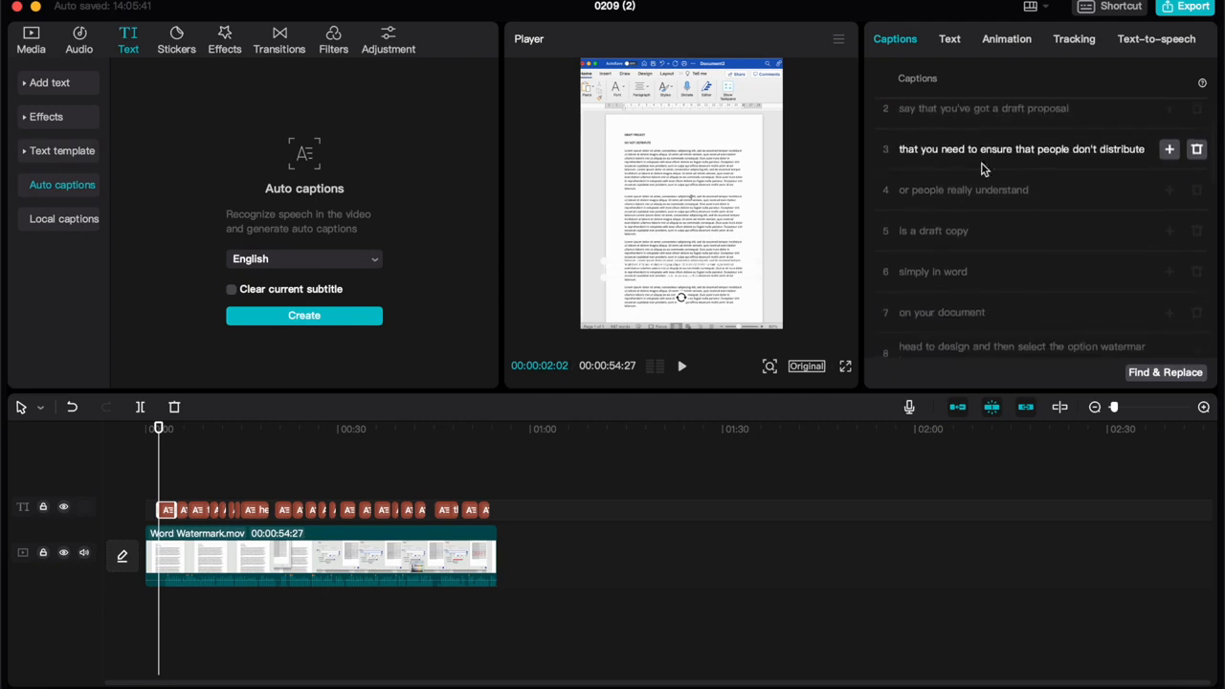
{"action": "scroll", "coordinate": [984, 169], "scroll_direction": "down", "scroll_amount": 2}
{"action": "scroll", "coordinate": [984, 165], "scroll_direction": "up", "scroll_amount": 5}
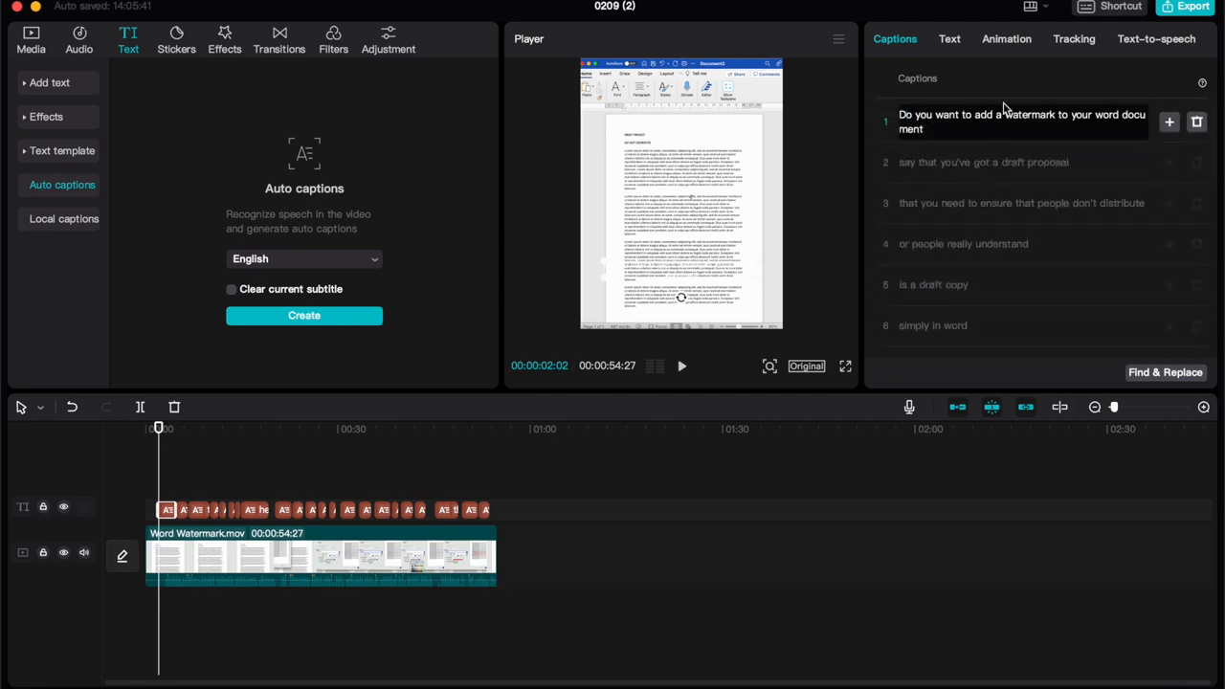
{"action": "left_click", "coordinate": [1096, 116]}
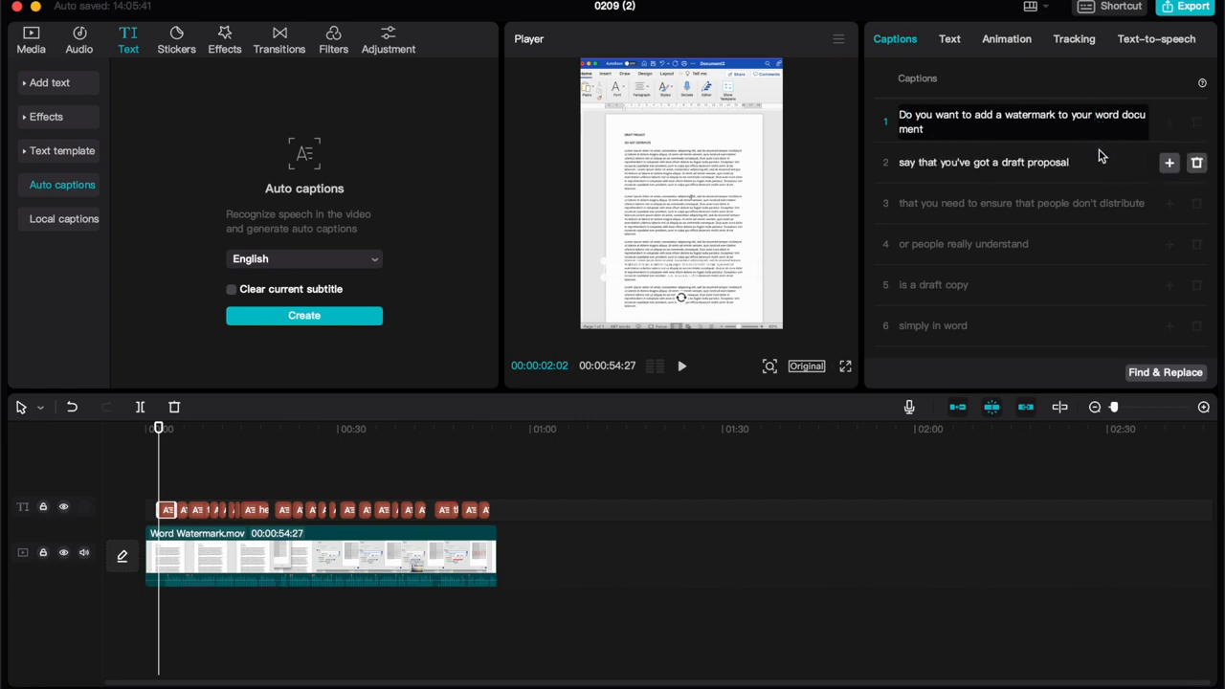
{"action": "key", "text": "Return"}
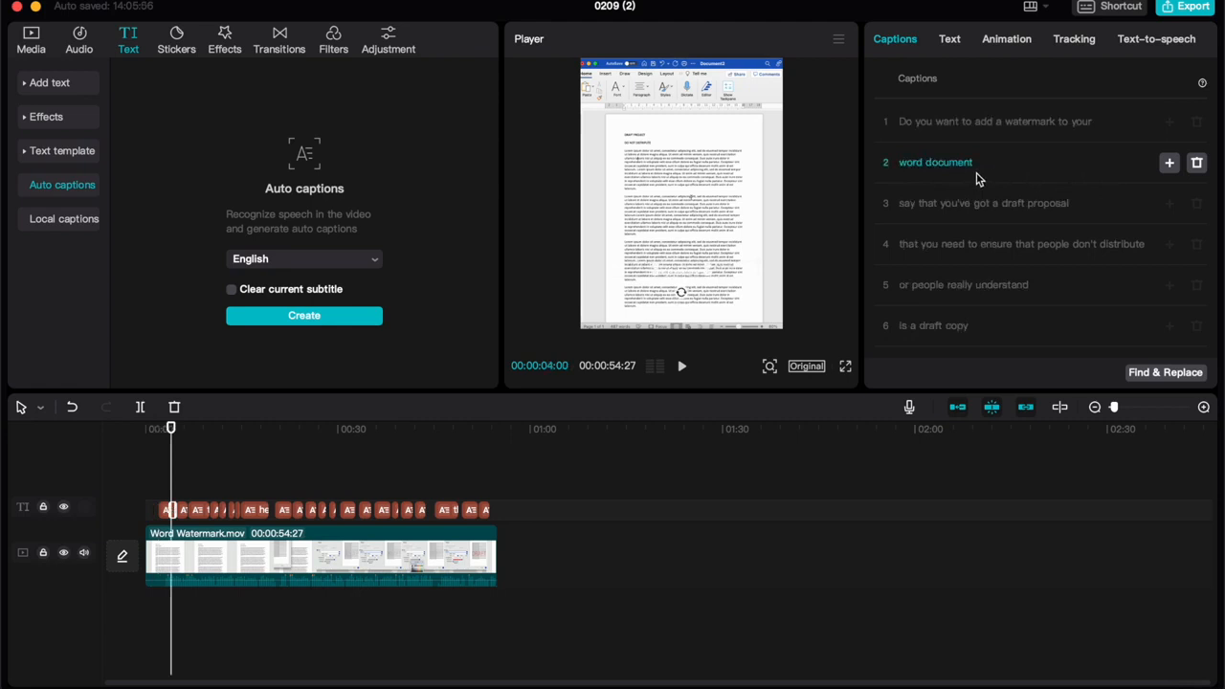
Split the "head to design" caption before "option watermark" and check the remaining captions through to the last one
{"action": "scroll", "coordinate": [986, 196], "scroll_direction": "down", "scroll_amount": 5}
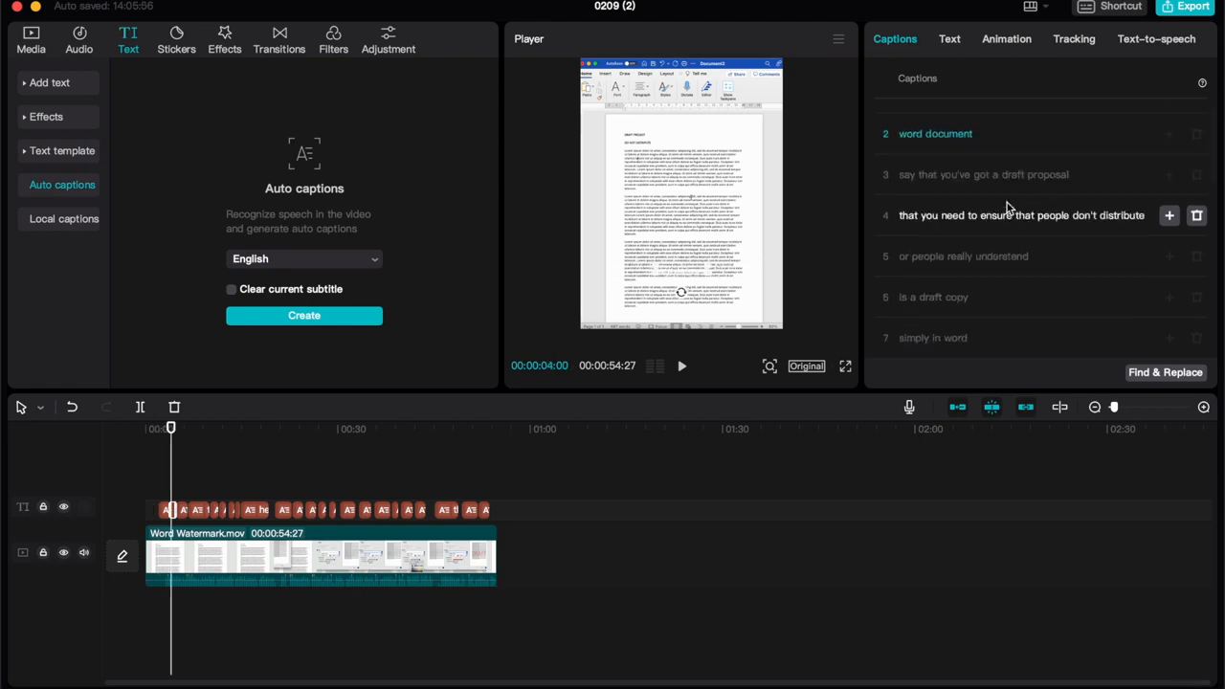
{"action": "left_click", "coordinate": [1069, 273]}
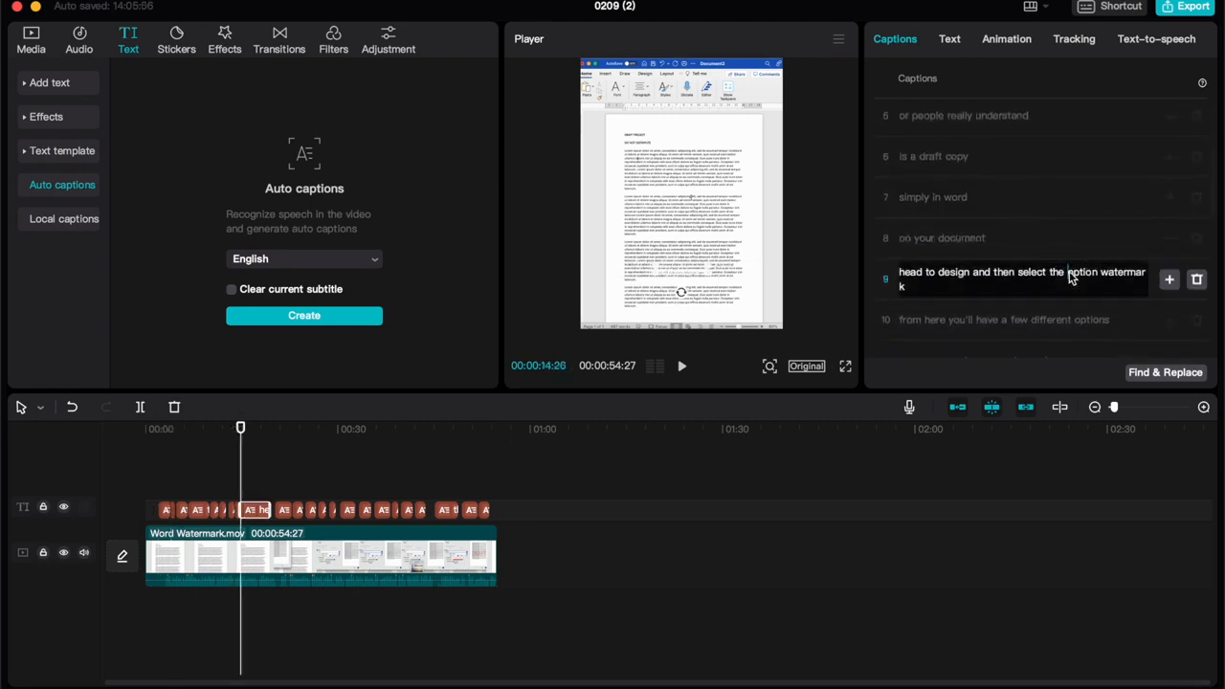
{"action": "key", "text": "Return"}
{"action": "scroll", "coordinate": [1031, 213], "scroll_direction": "down", "scroll_amount": 10}
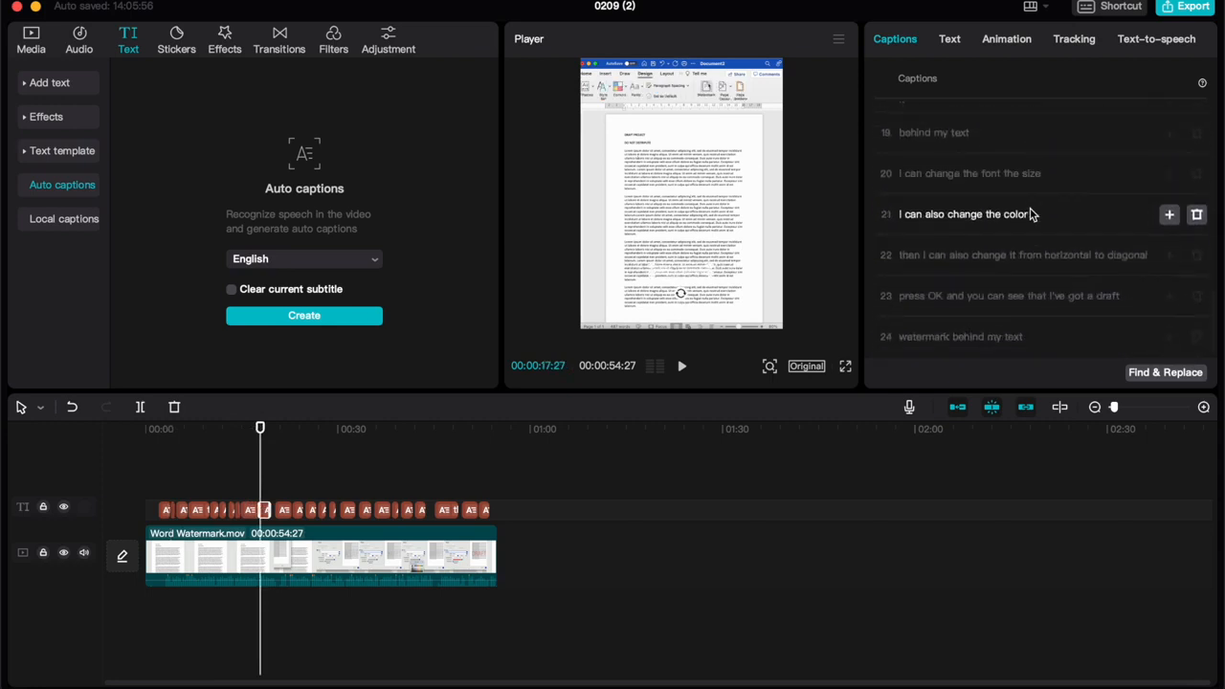
{"action": "left_click", "coordinate": [1033, 340]}
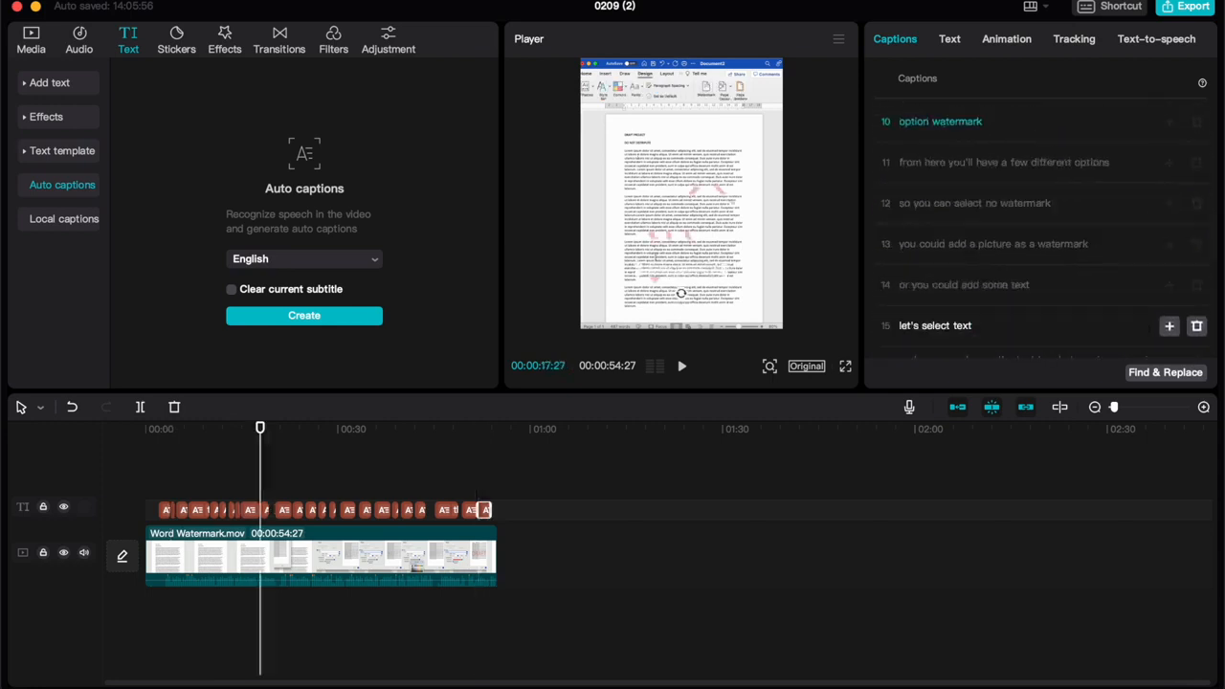
{"action": "scroll", "coordinate": [1015, 276], "scroll_direction": "up", "scroll_amount": 5}
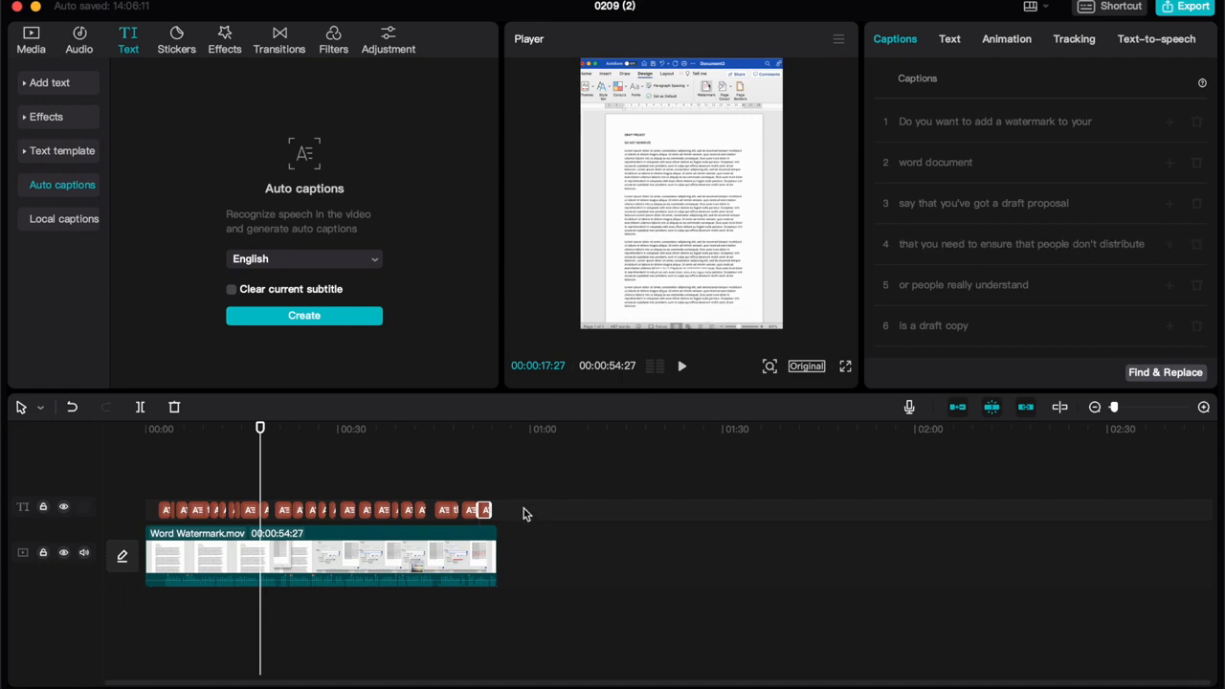
Select all captions on the timeline, preview them at about 35 seconds, and set their font to Helvetica
{"action": "left_click_drag", "start_coordinate": [524, 514], "coordinate": [154, 492]}
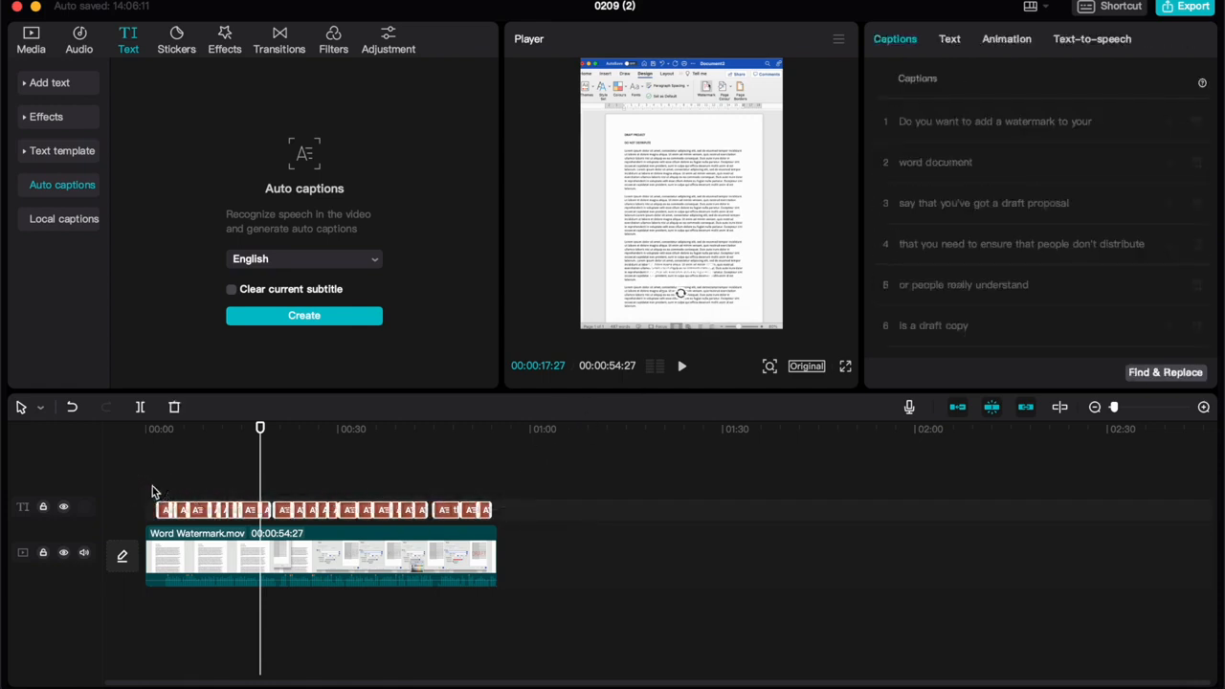
{"action": "left_click", "coordinate": [515, 509]}
{"action": "left_click_drag", "start_coordinate": [517, 512], "coordinate": [147, 466]}
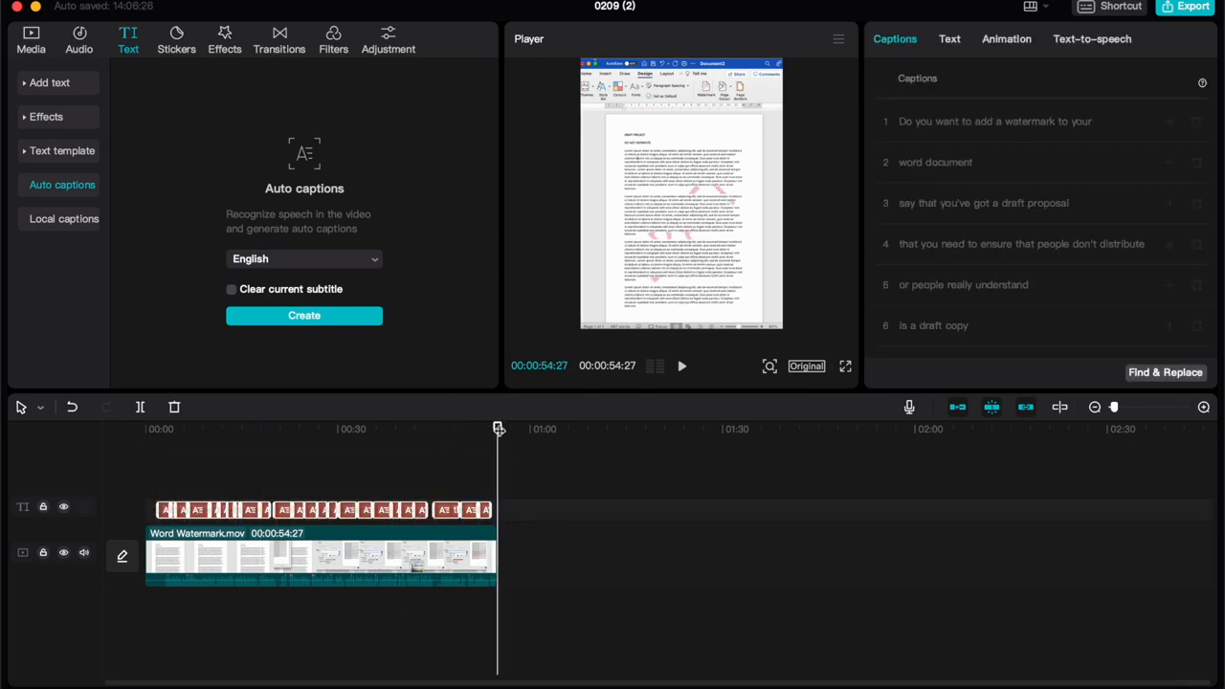
{"action": "left_click_drag", "start_coordinate": [497, 429], "coordinate": [373, 440]}
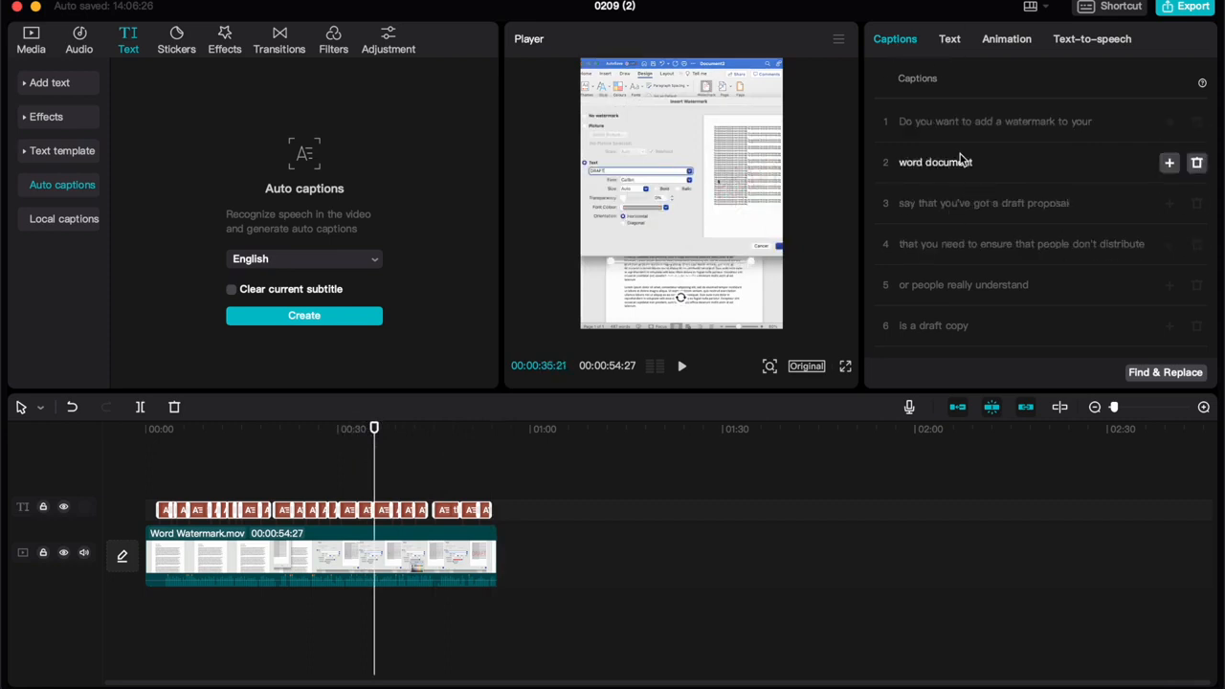
{"action": "left_click", "coordinate": [951, 40]}
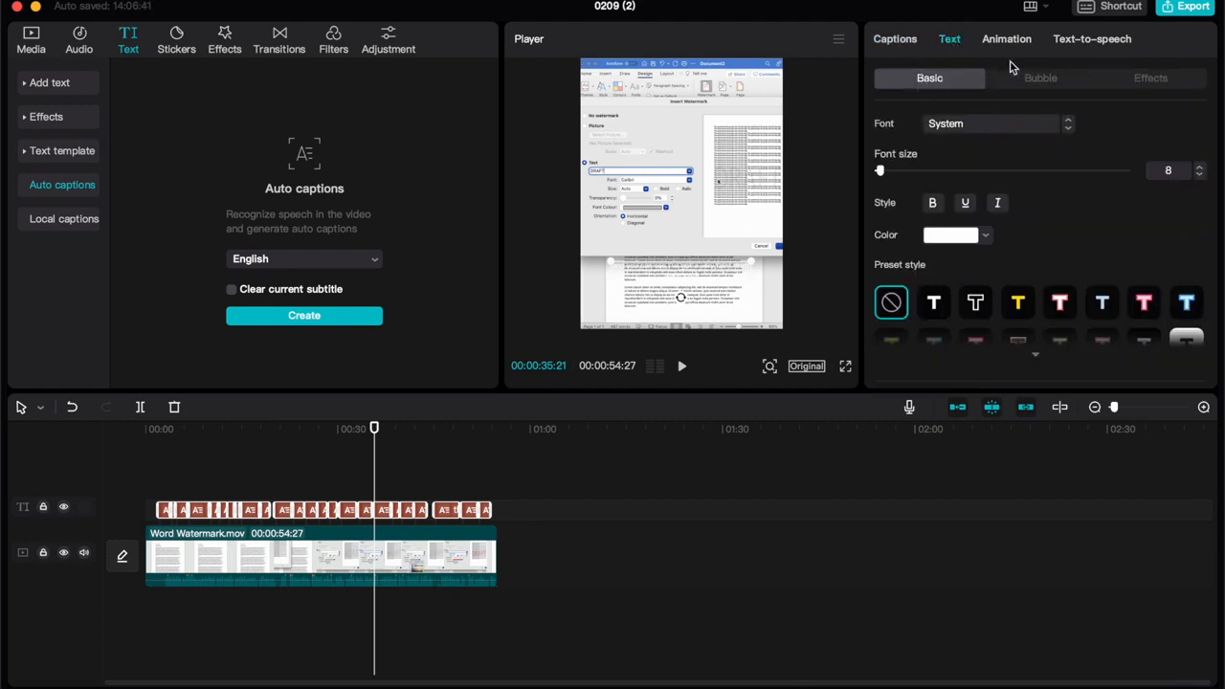
{"action": "left_click", "coordinate": [1036, 129]}
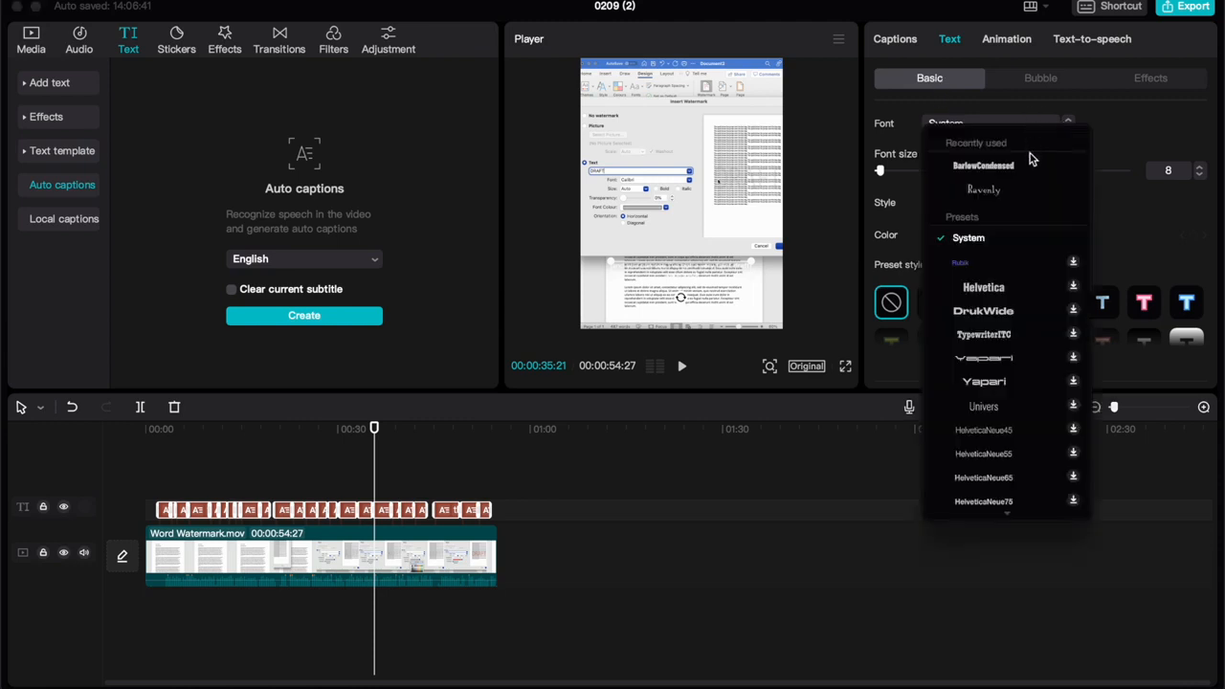
{"action": "left_click", "coordinate": [1007, 299]}
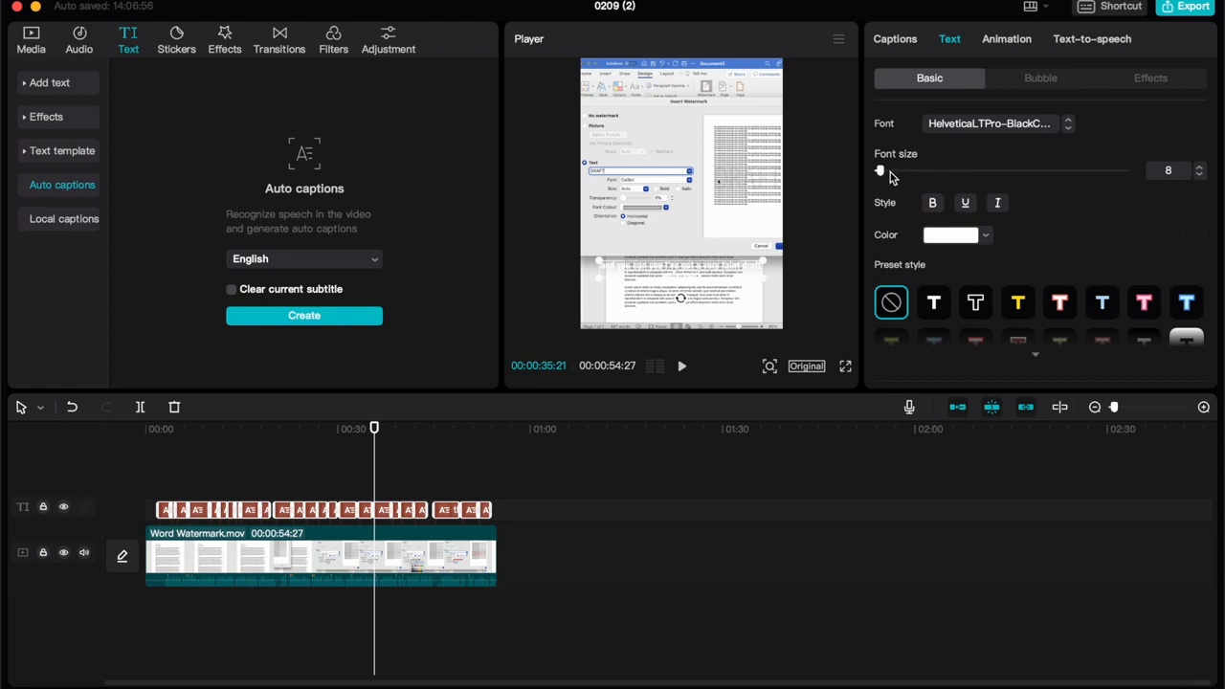
Apply the preset style with black text on a yellow background to the selected captions
{"action": "scroll", "coordinate": [1035, 236], "scroll_direction": "down", "scroll_amount": 2}
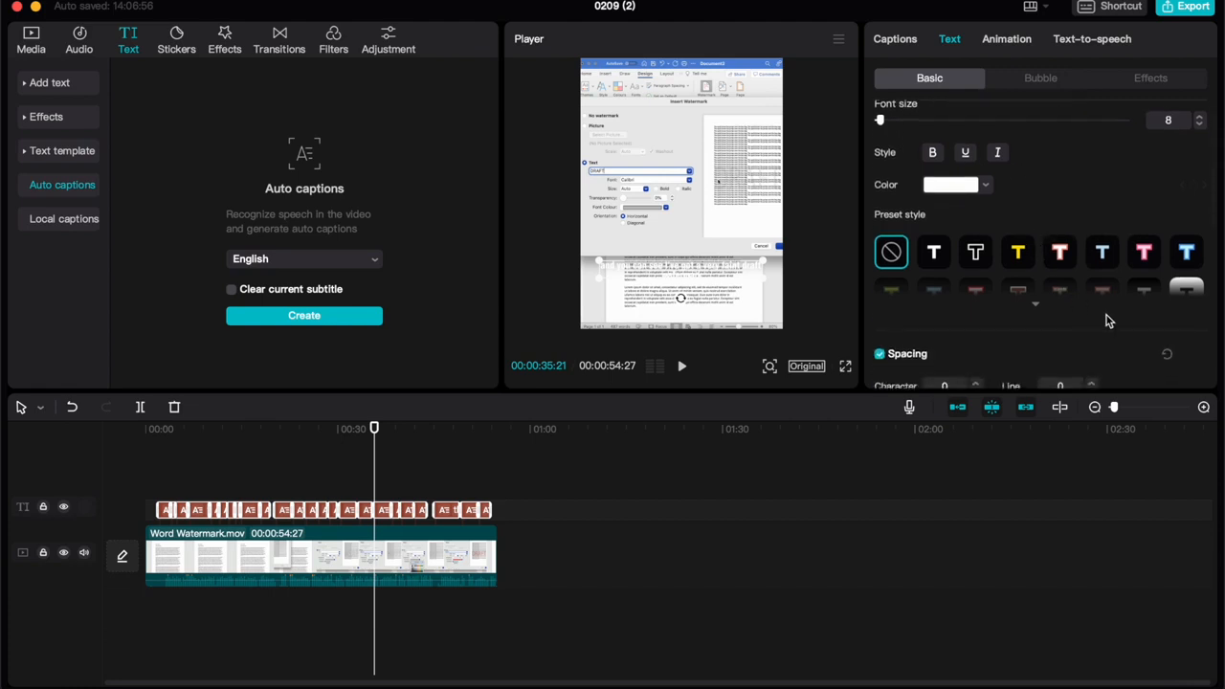
{"action": "left_click", "coordinate": [1035, 305]}
{"action": "scroll", "coordinate": [1072, 267], "scroll_direction": "down", "scroll_amount": 2}
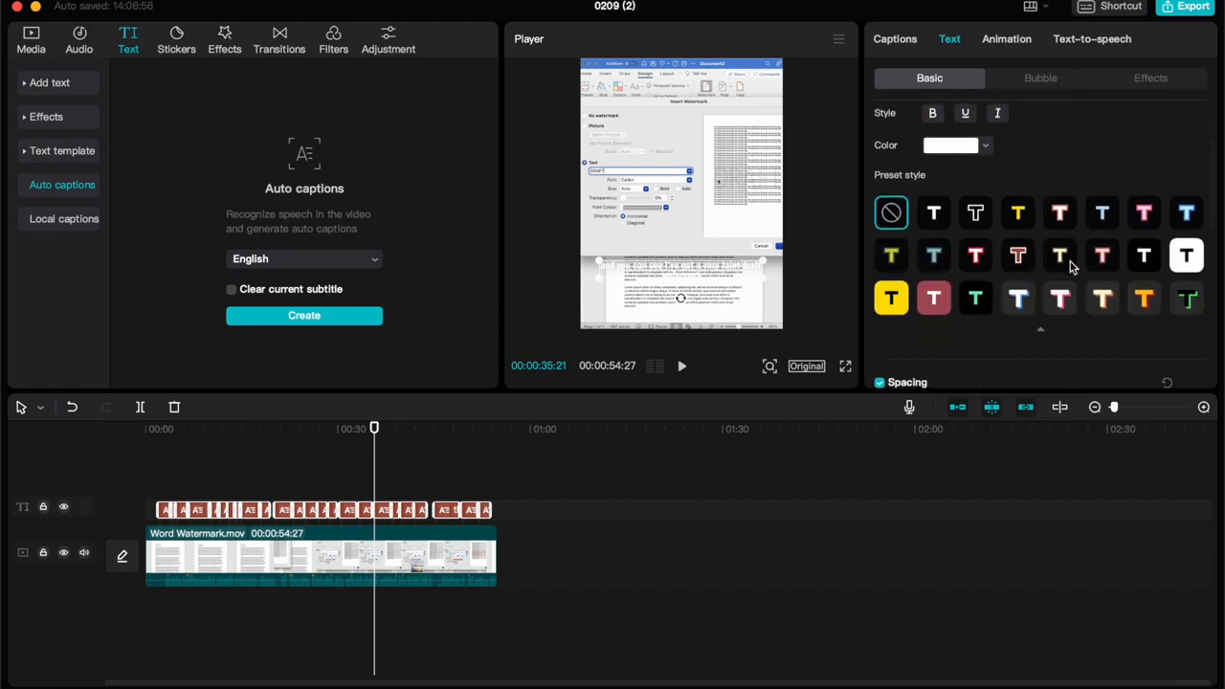
{"action": "left_click", "coordinate": [975, 215]}
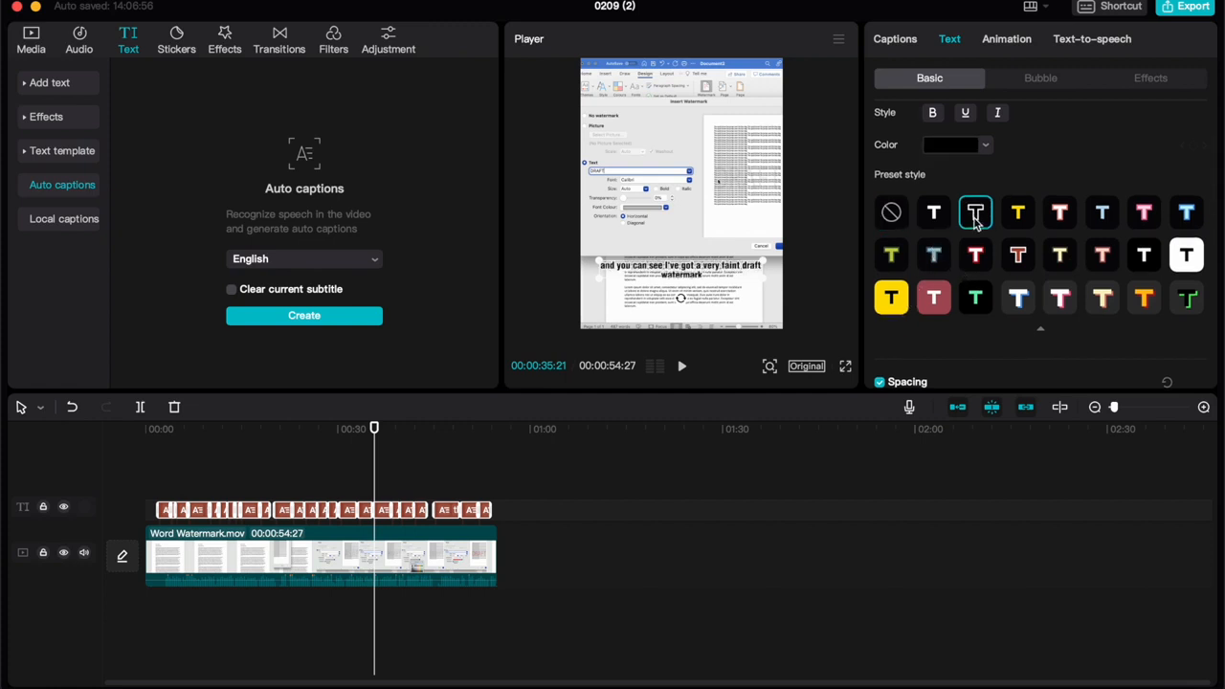
{"action": "left_click", "coordinate": [892, 298]}
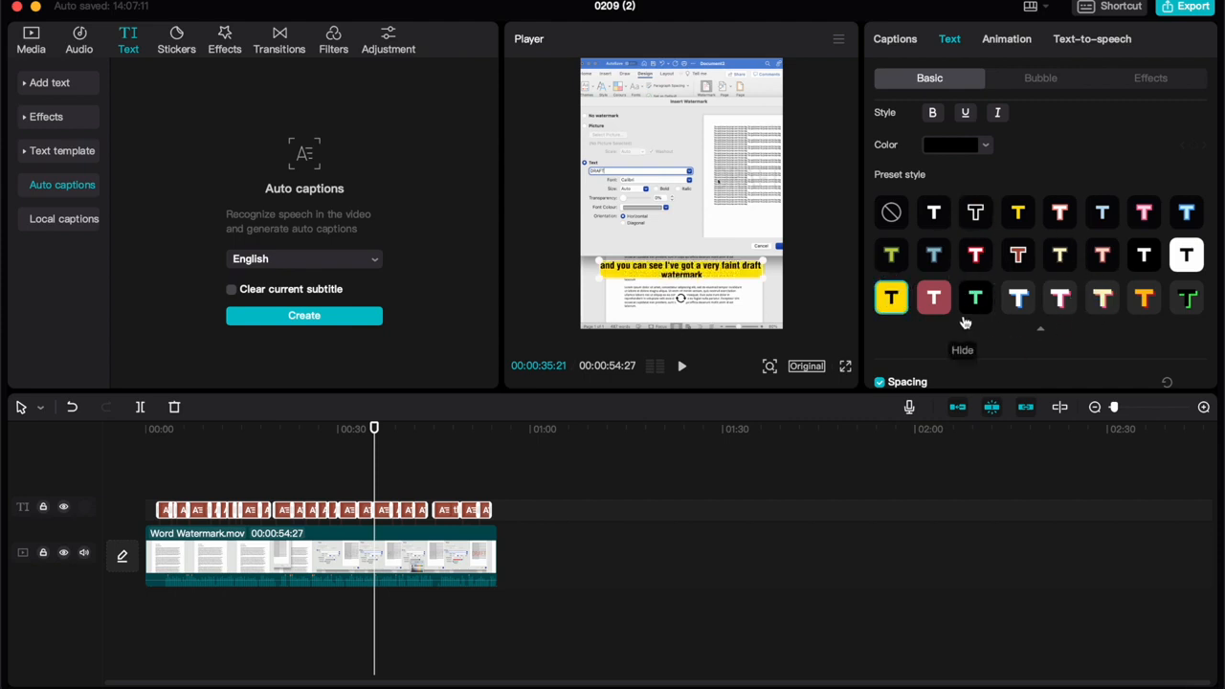
Review the spacing, position and blend settings of the selected captions and remove their preset style
{"action": "scroll", "coordinate": [965, 323], "scroll_direction": "down", "scroll_amount": 5}
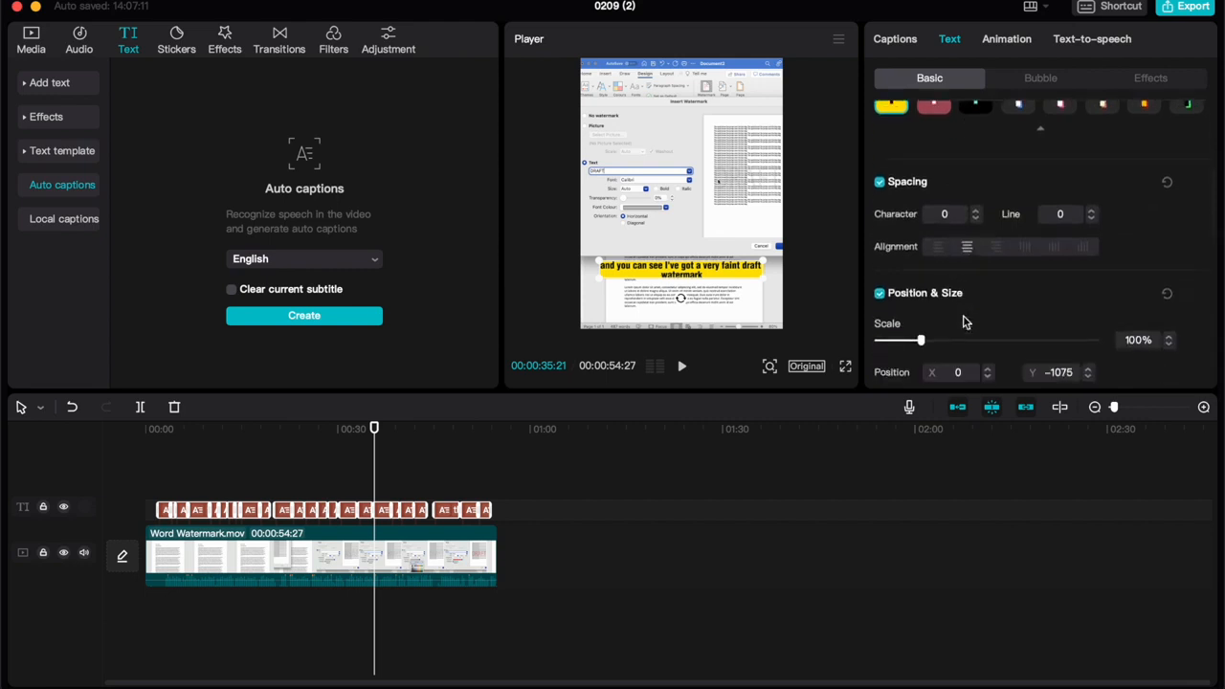
{"action": "scroll", "coordinate": [989, 230], "scroll_direction": "down", "scroll_amount": 3}
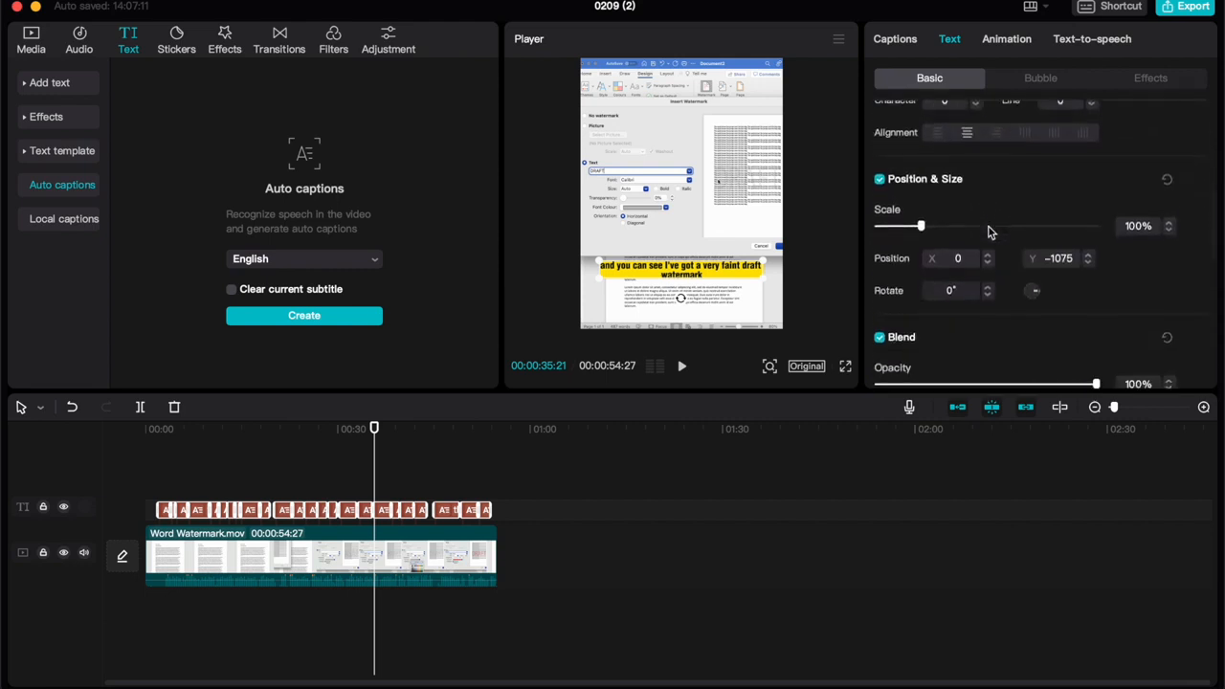
{"action": "scroll", "coordinate": [1001, 246], "scroll_direction": "down", "scroll_amount": 3}
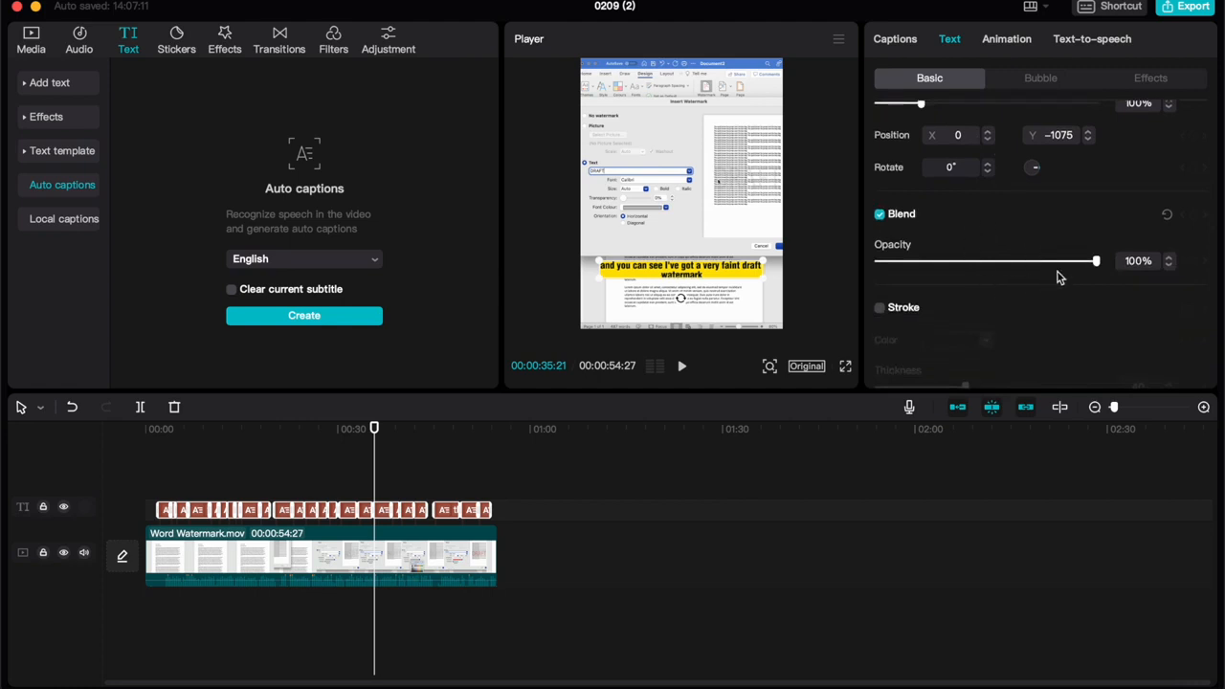
{"action": "scroll", "coordinate": [1057, 273], "scroll_direction": "down", "scroll_amount": 2}
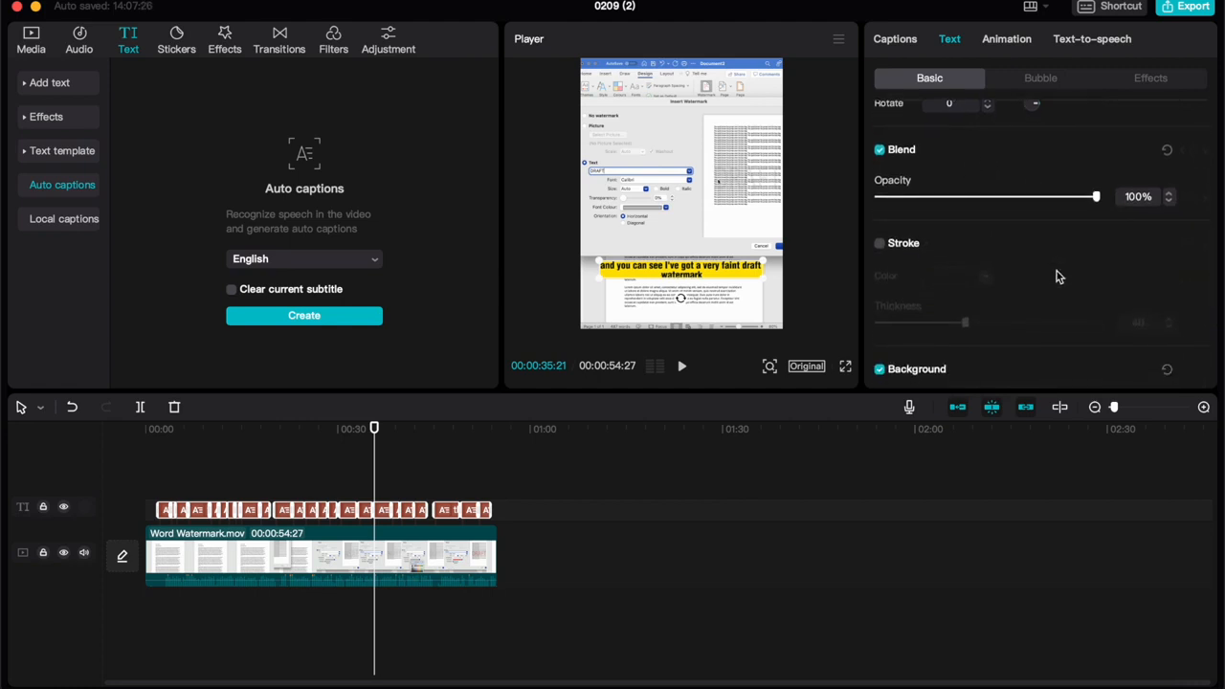
{"action": "scroll", "coordinate": [1058, 276], "scroll_direction": "up", "scroll_amount": 10}
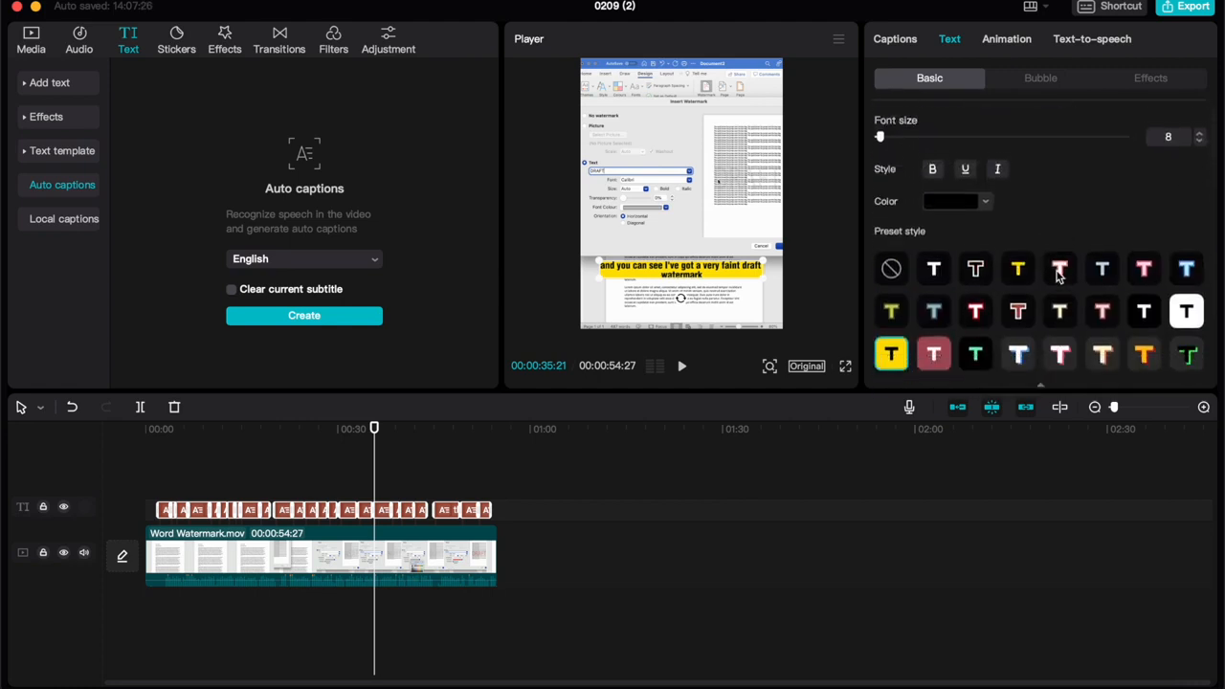
{"action": "left_click", "coordinate": [892, 262]}
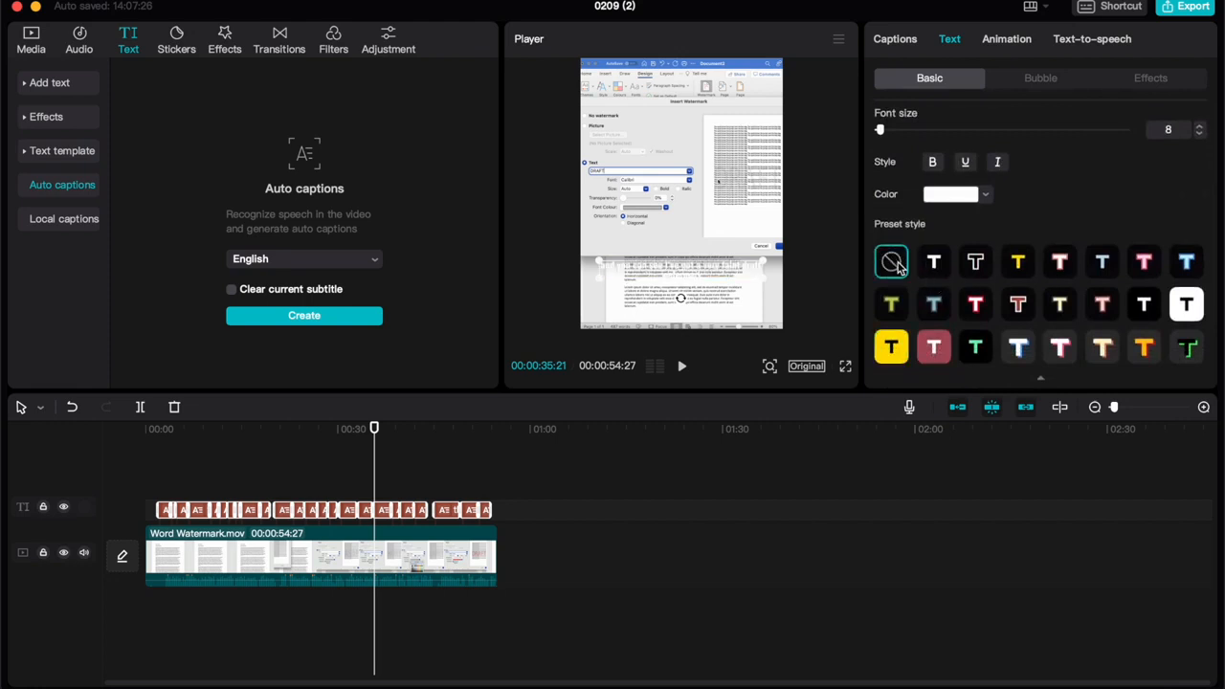
Try the purple "Your Words" speech bubble on the selected captions
{"action": "left_click", "coordinate": [1040, 84]}
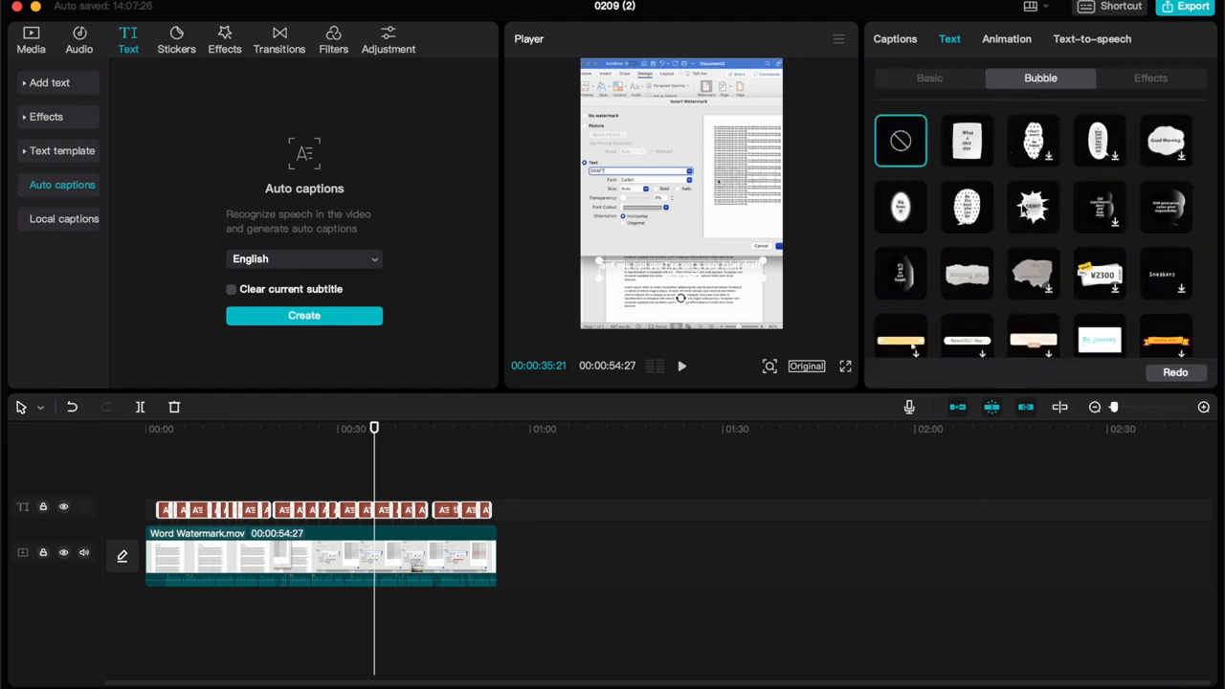
{"action": "scroll", "coordinate": [1053, 278], "scroll_direction": "down", "scroll_amount": 3}
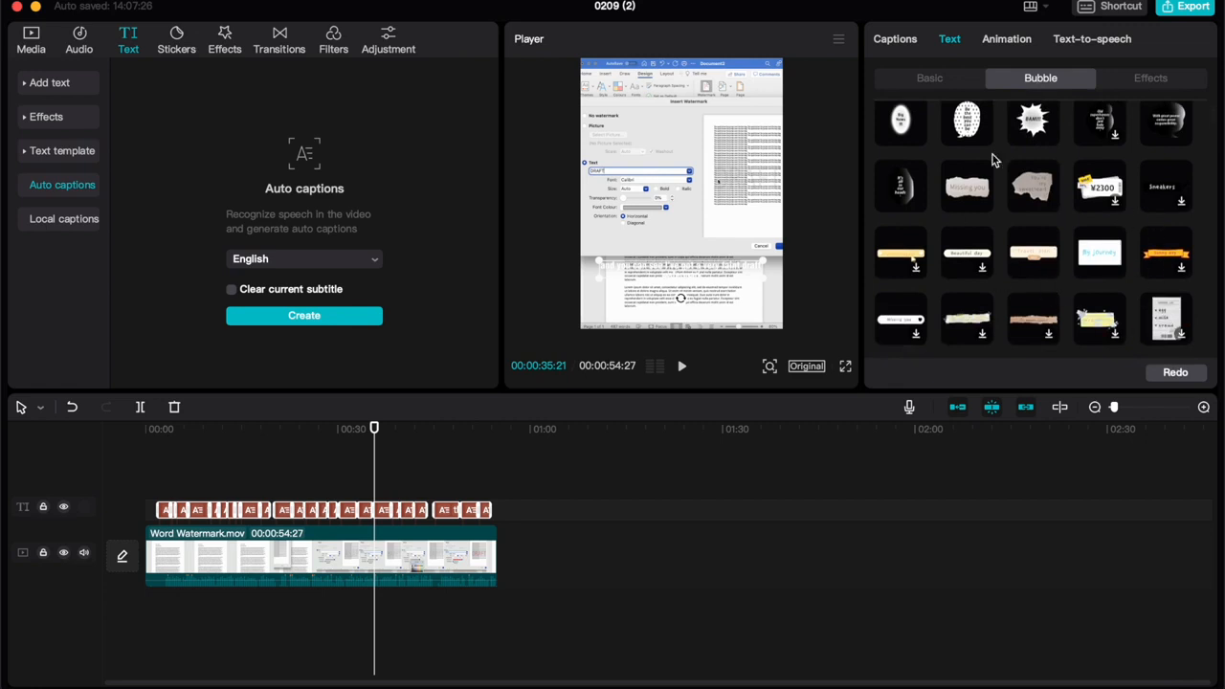
{"action": "scroll", "coordinate": [981, 206], "scroll_direction": "down", "scroll_amount": 5}
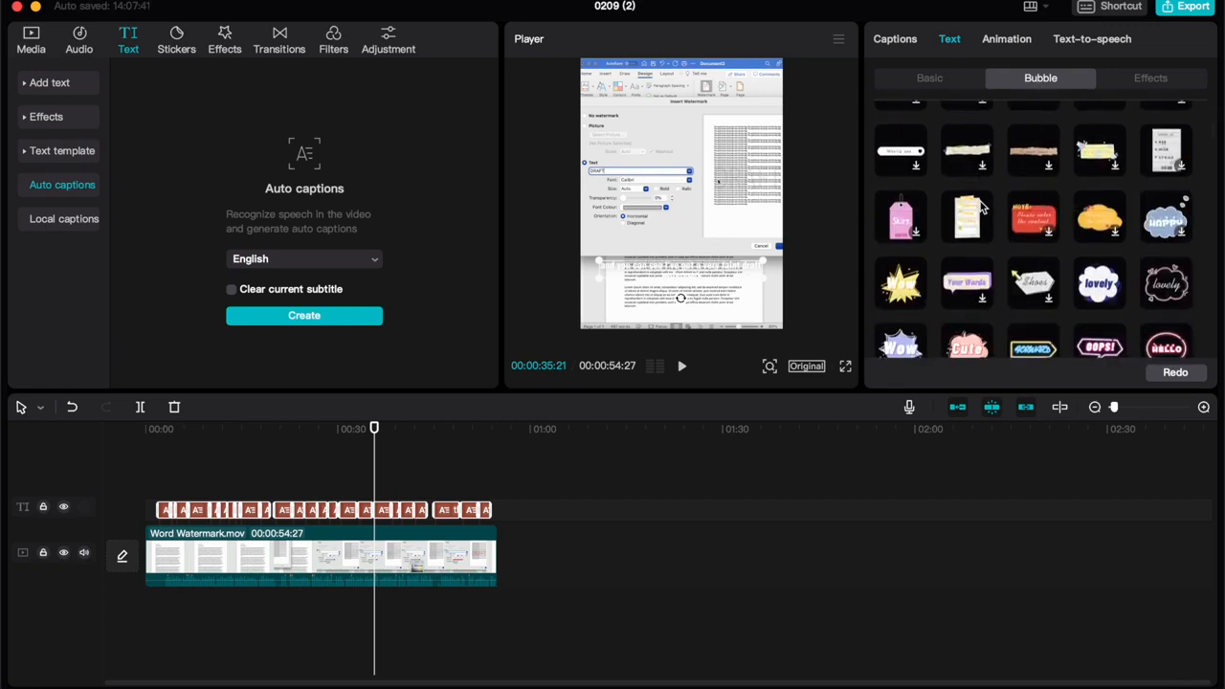
{"action": "left_click", "coordinate": [967, 247]}
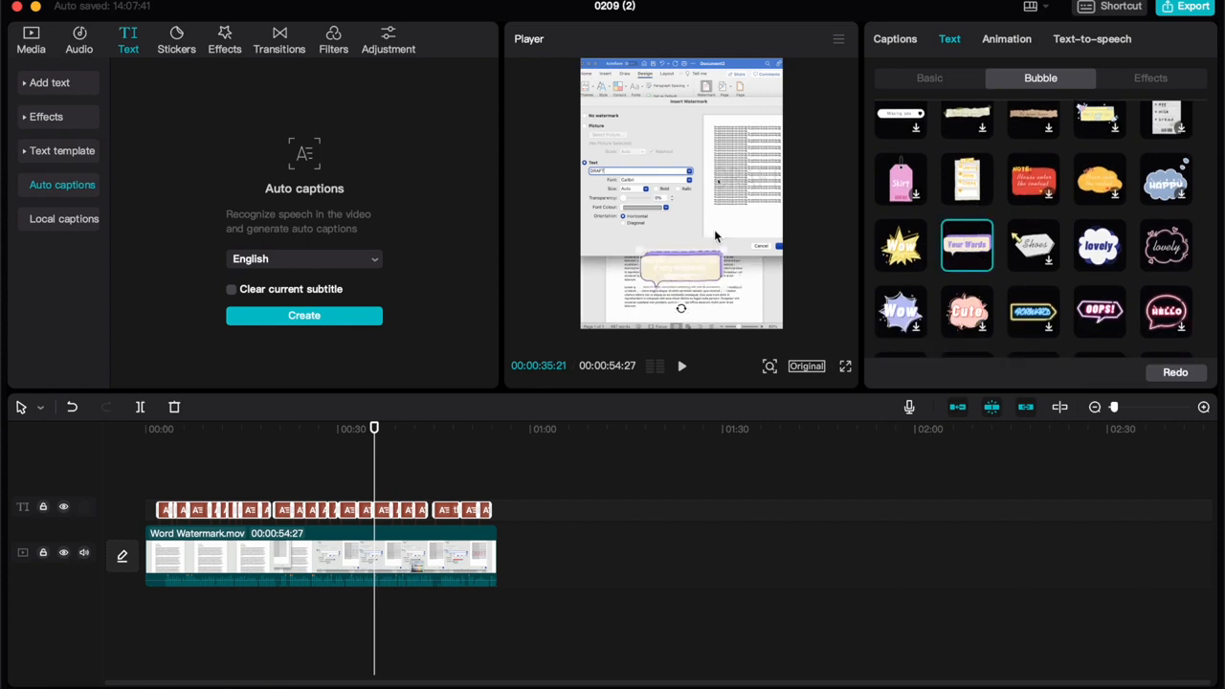
Try the purple "Wow" burst bubble on the captions, enlarged and moved up and left, followed by the pink "Cute" bubble
{"action": "left_click", "coordinate": [902, 312]}
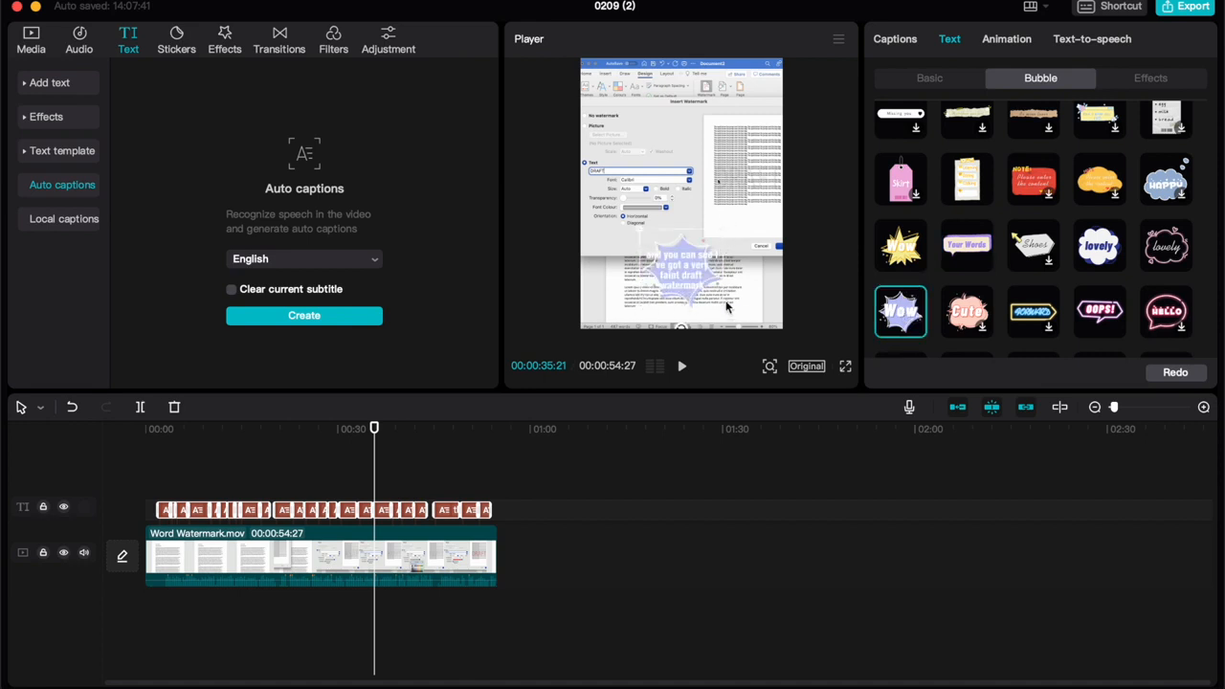
{"action": "left_click", "coordinate": [640, 231]}
{"action": "left_click_drag", "start_coordinate": [640, 229], "coordinate": [611, 233]}
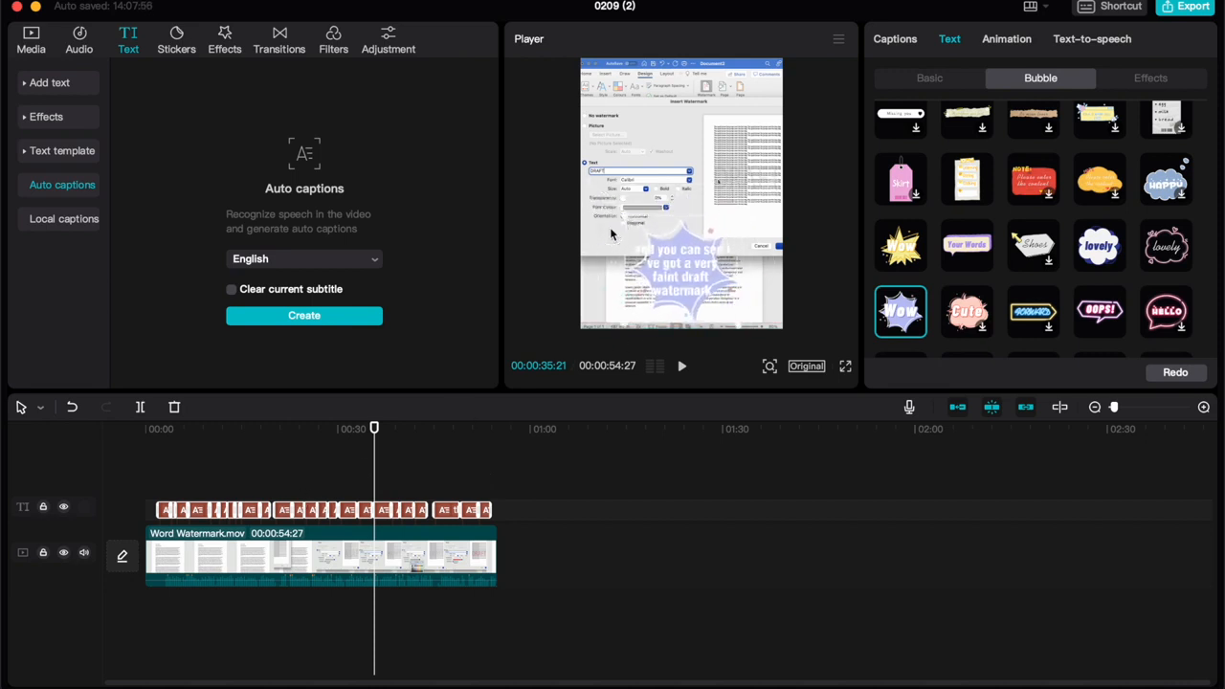
{"action": "left_click_drag", "start_coordinate": [682, 275], "coordinate": [662, 251]}
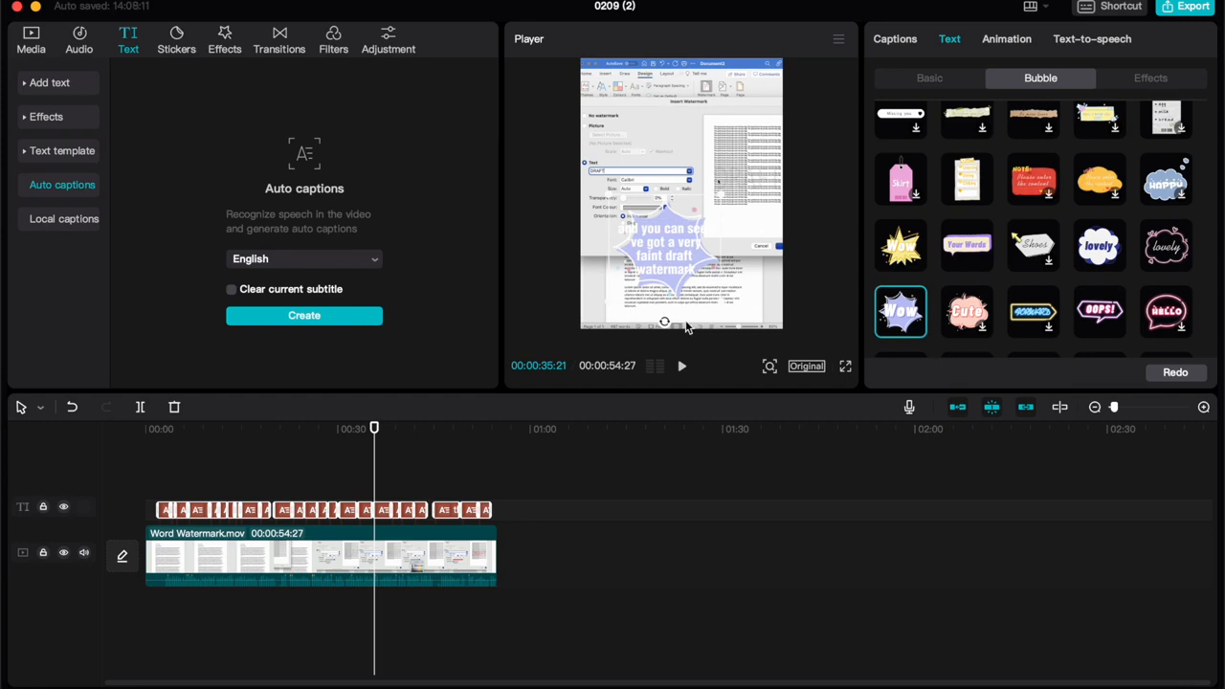
{"action": "scroll", "coordinate": [960, 236], "scroll_direction": "down", "scroll_amount": 2}
{"action": "left_click", "coordinate": [967, 205]}
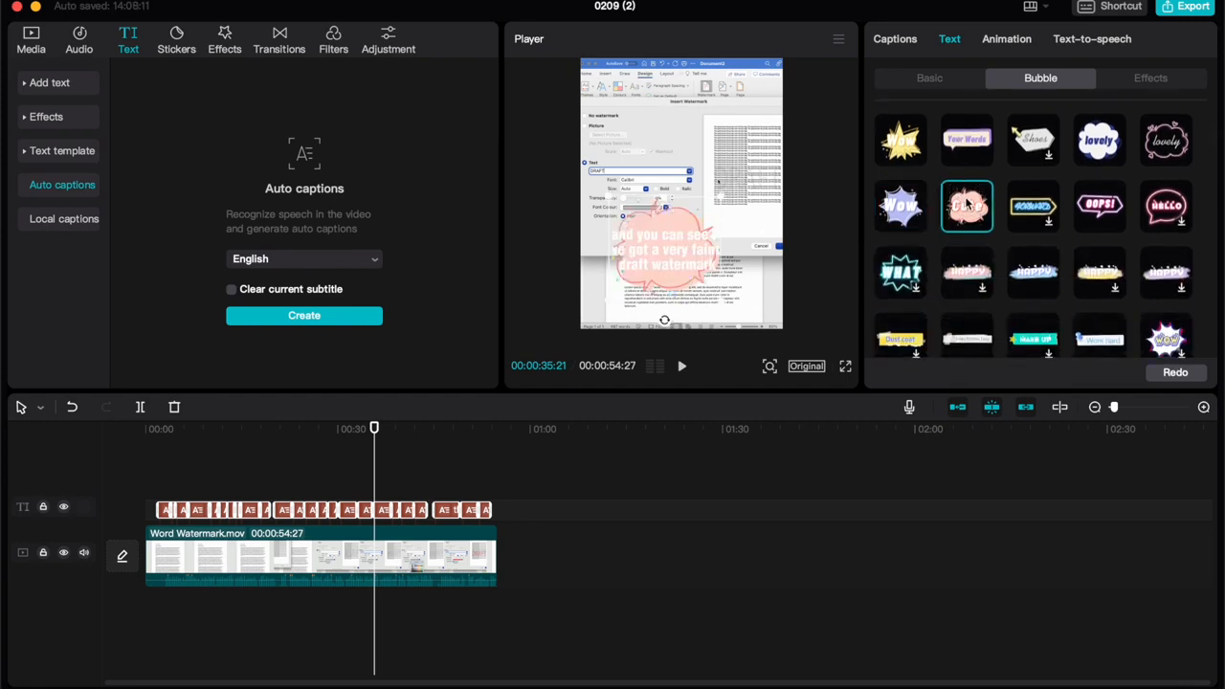
Apply the blue brush-stroke bubble to the captions, then enlarge it and centre it horizontally over the lower part of the video
{"action": "scroll", "coordinate": [969, 203], "scroll_direction": "down", "scroll_amount": 4}
{"action": "scroll", "coordinate": [967, 203], "scroll_direction": "down", "scroll_amount": 10}
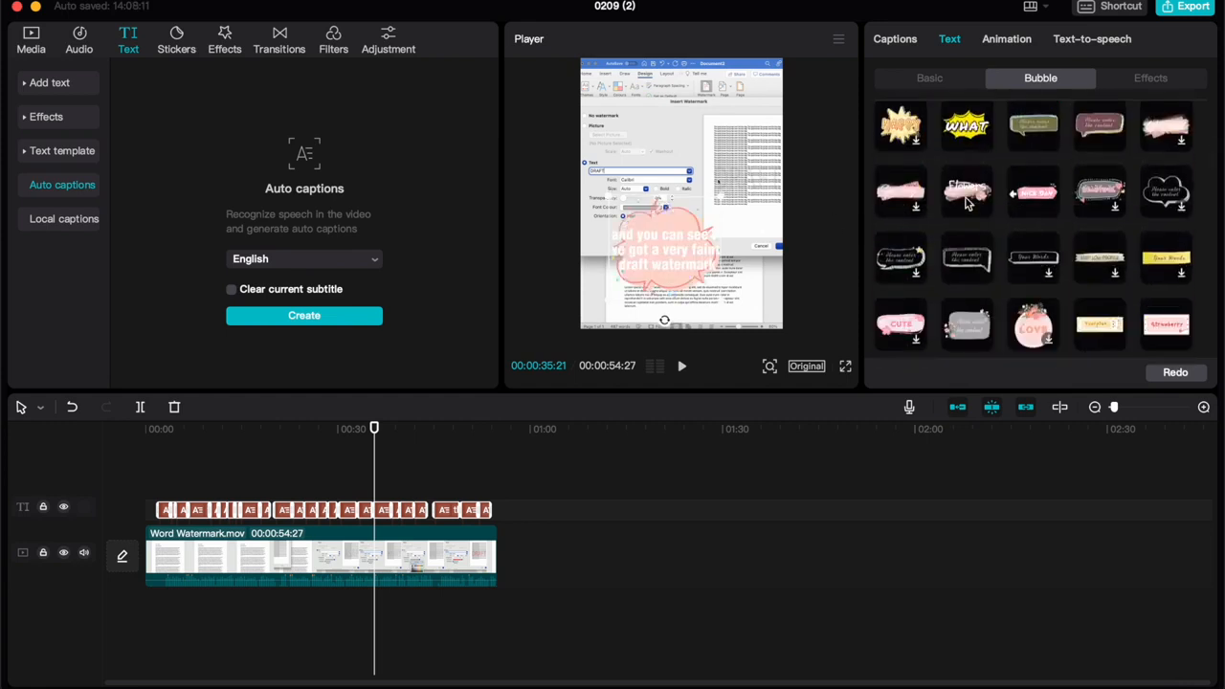
{"action": "scroll", "coordinate": [966, 203], "scroll_direction": "down", "scroll_amount": 2}
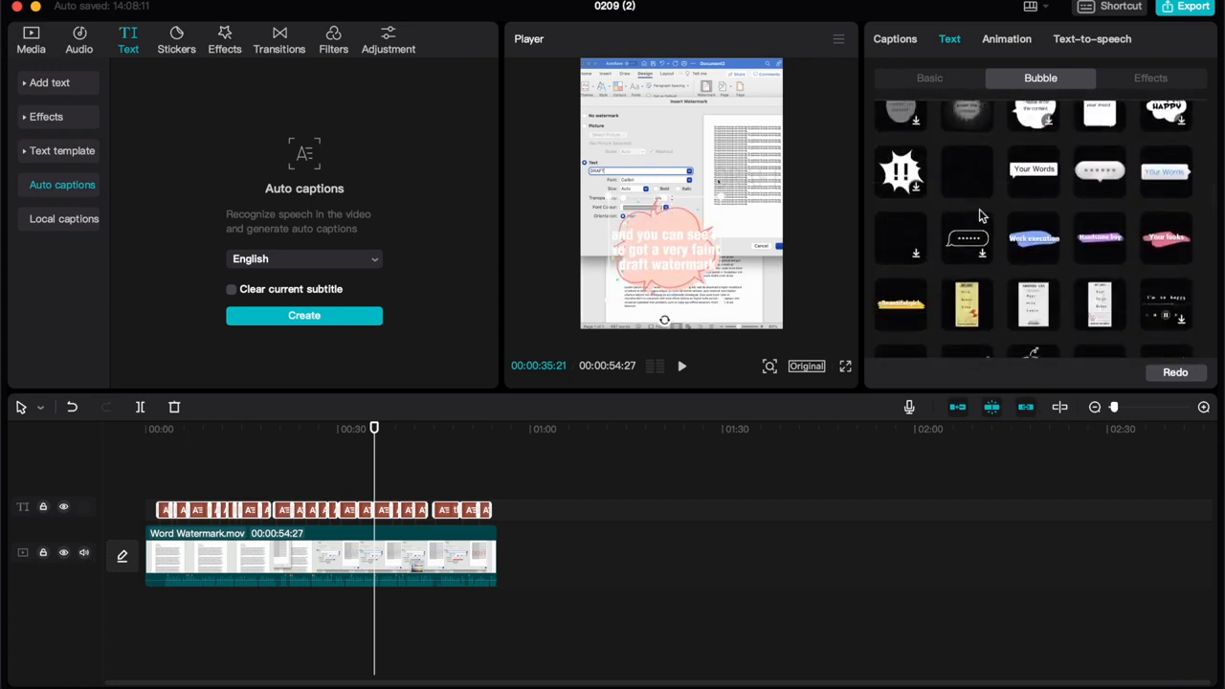
{"action": "left_click", "coordinate": [1033, 243]}
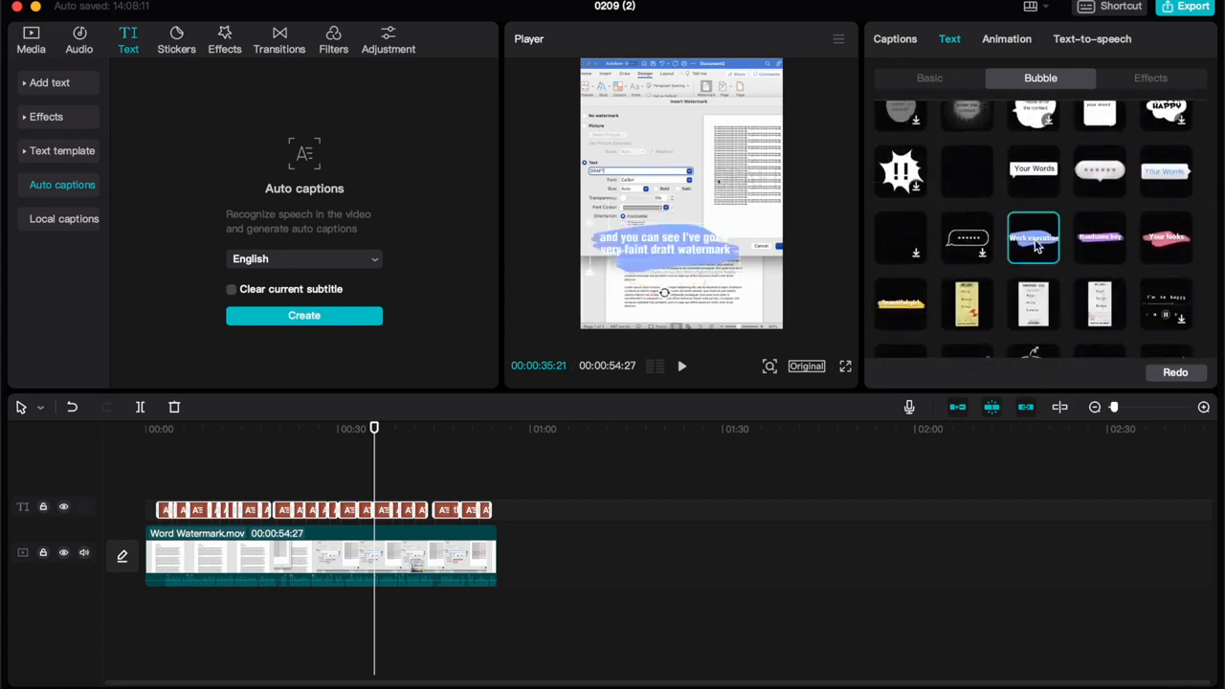
{"action": "left_click", "coordinate": [738, 276]}
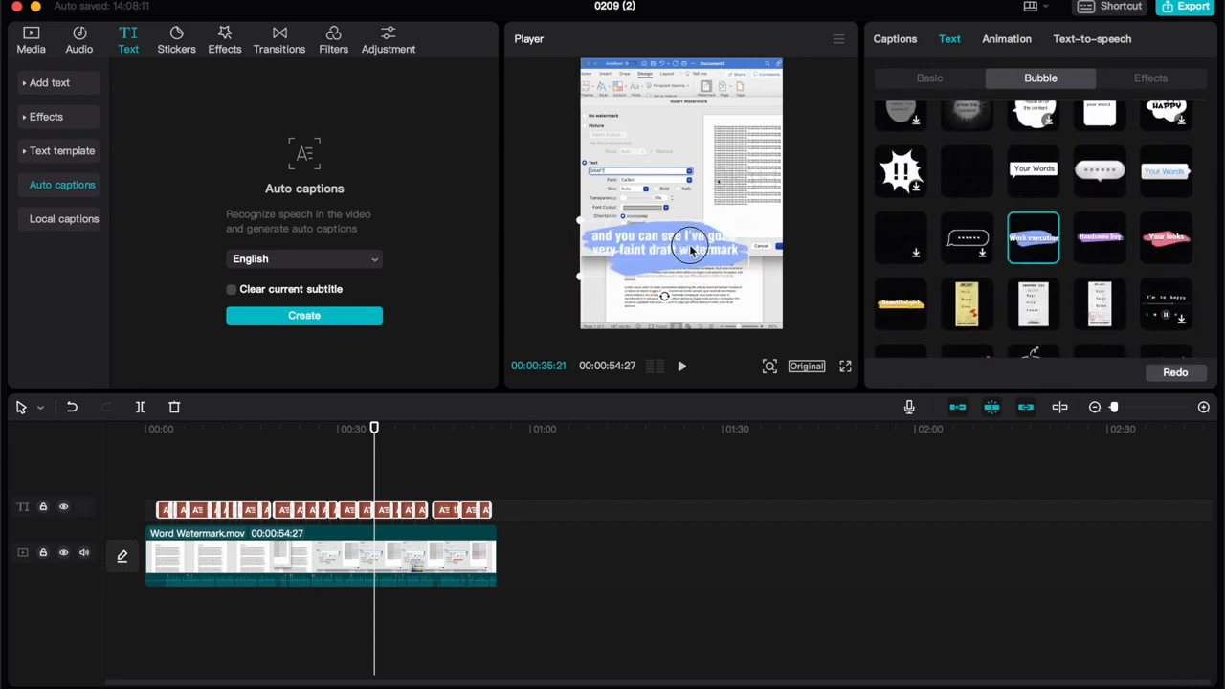
{"action": "left_click_drag", "start_coordinate": [691, 249], "coordinate": [695, 272]}
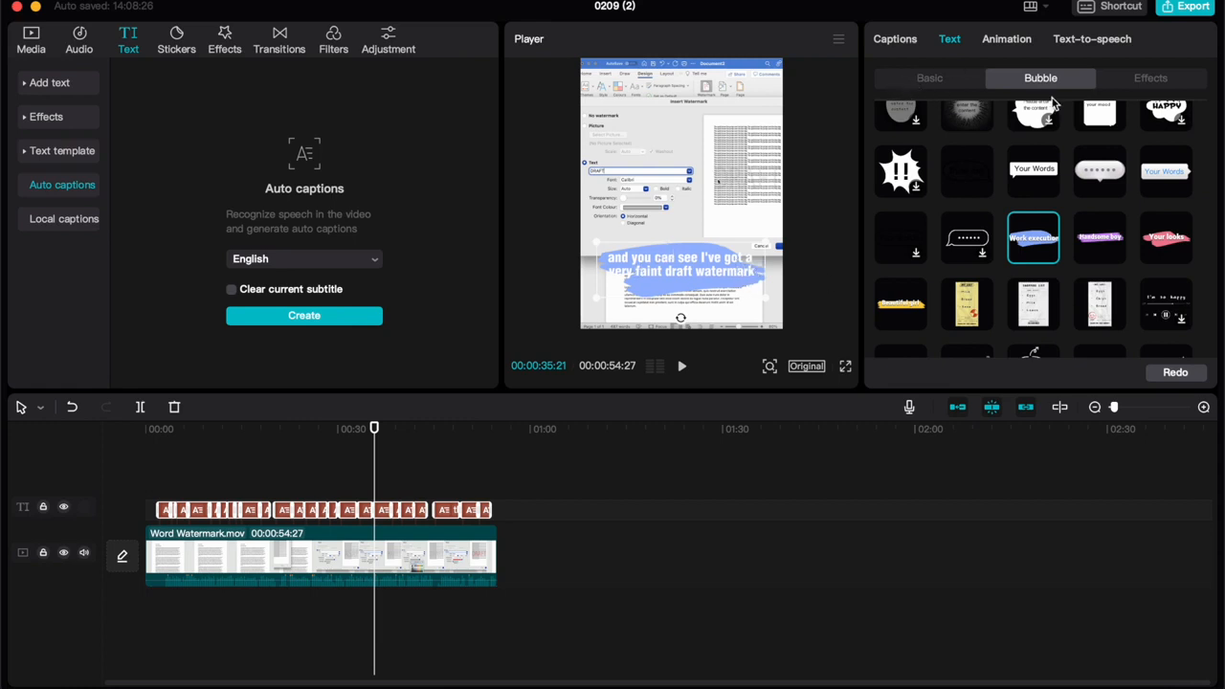
Apply the text effect with white letters and a dark blue outline to the captions and browse the other effects
{"action": "left_click", "coordinate": [1151, 80]}
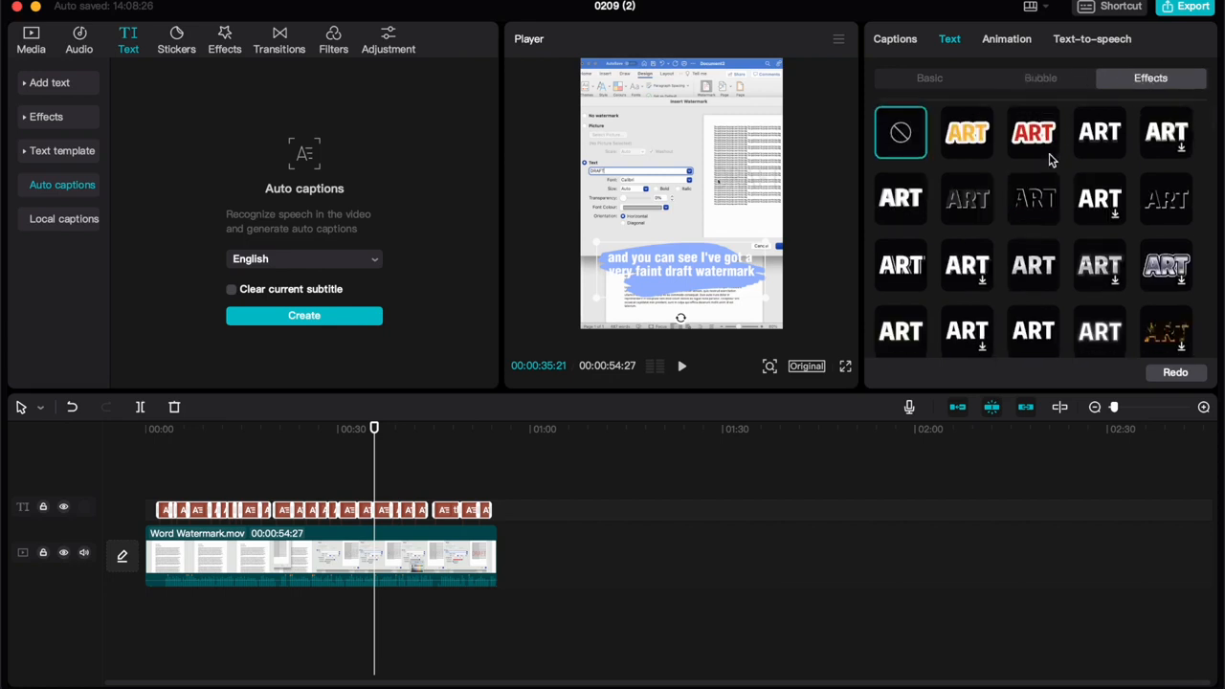
{"action": "scroll", "coordinate": [1050, 158], "scroll_direction": "down", "scroll_amount": 2}
{"action": "scroll", "coordinate": [1049, 158], "scroll_direction": "down", "scroll_amount": 3}
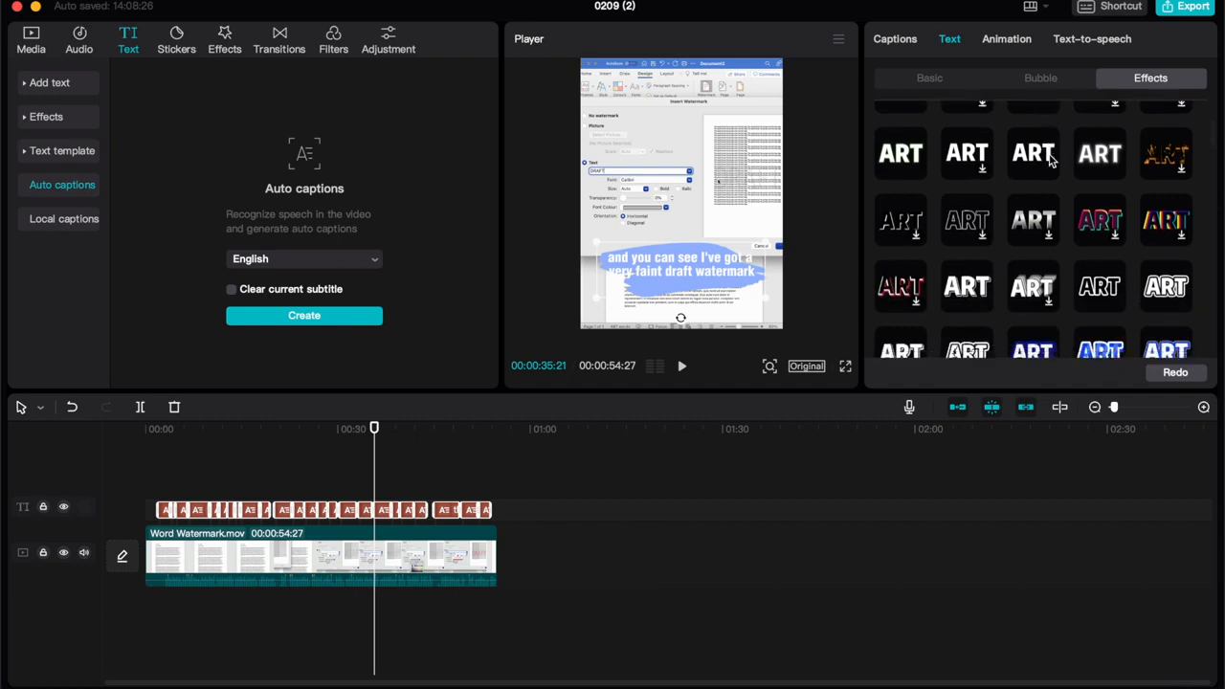
{"action": "left_click", "coordinate": [1049, 159]}
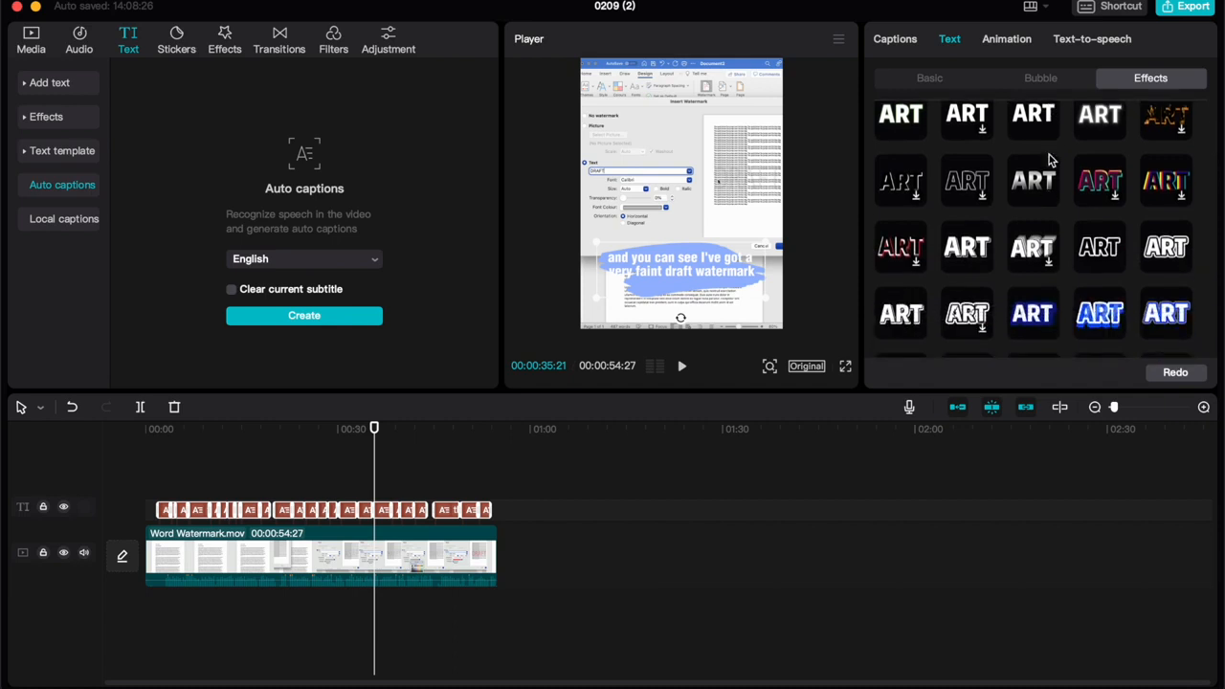
{"action": "left_click", "coordinate": [1036, 316]}
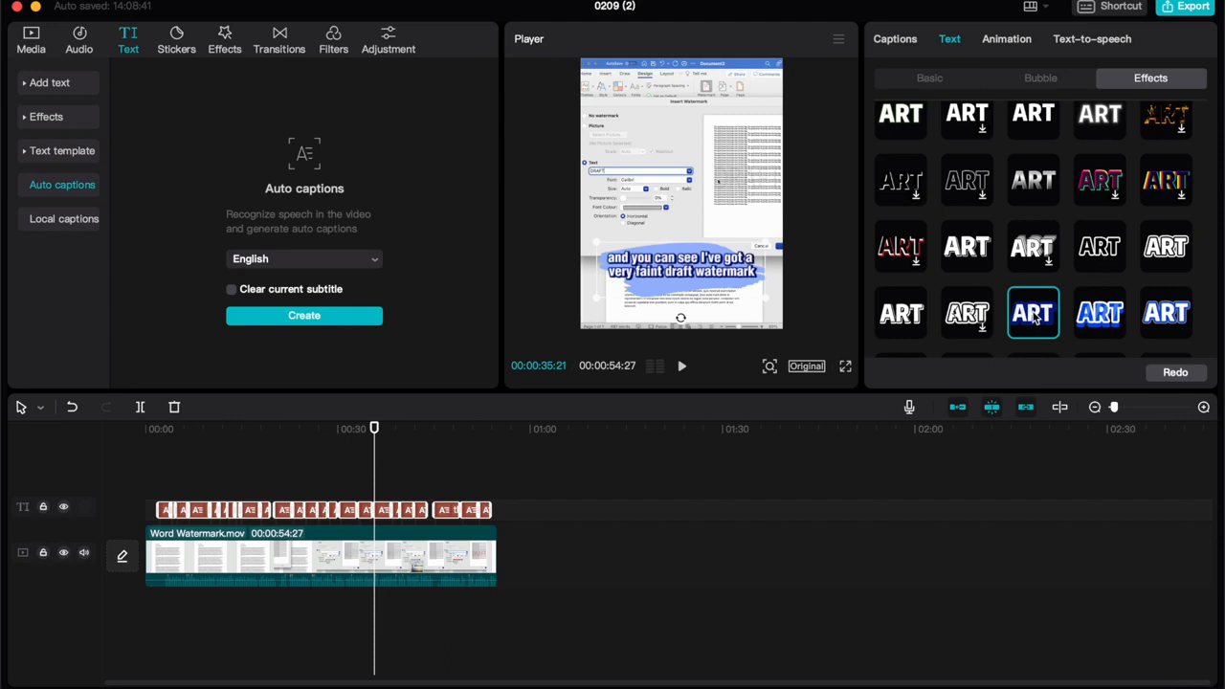
{"action": "scroll", "coordinate": [1034, 287], "scroll_direction": "down", "scroll_amount": 5}
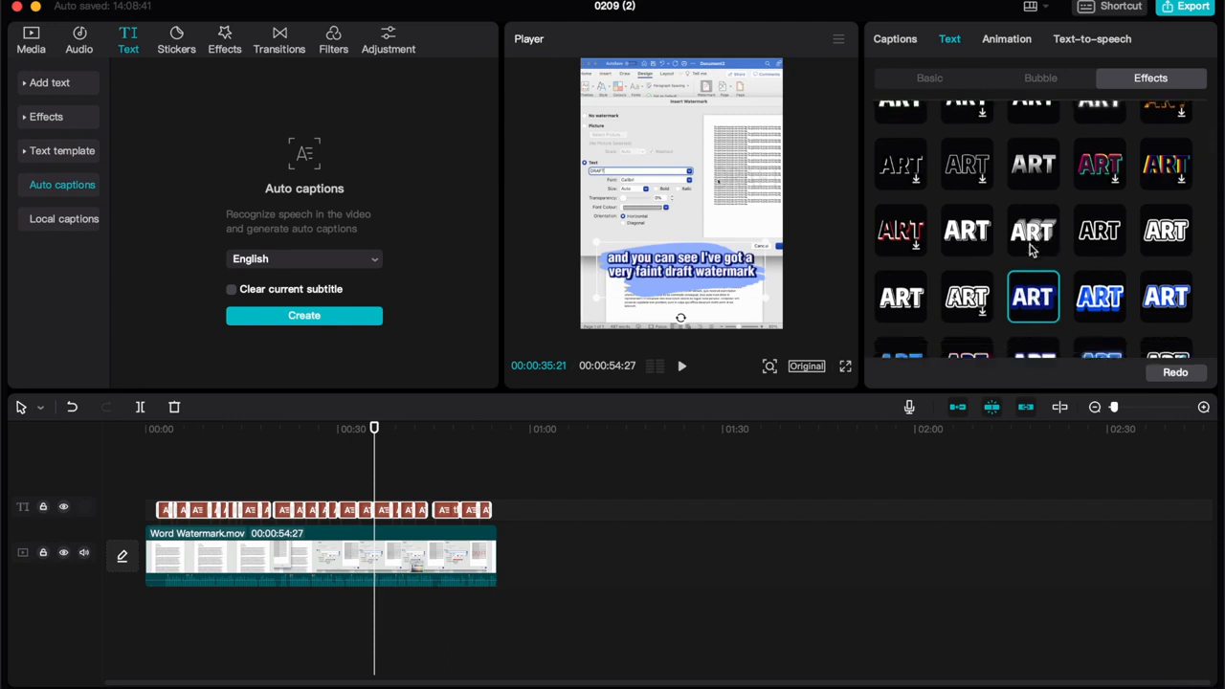
{"action": "scroll", "coordinate": [1034, 250], "scroll_direction": "down", "scroll_amount": 10}
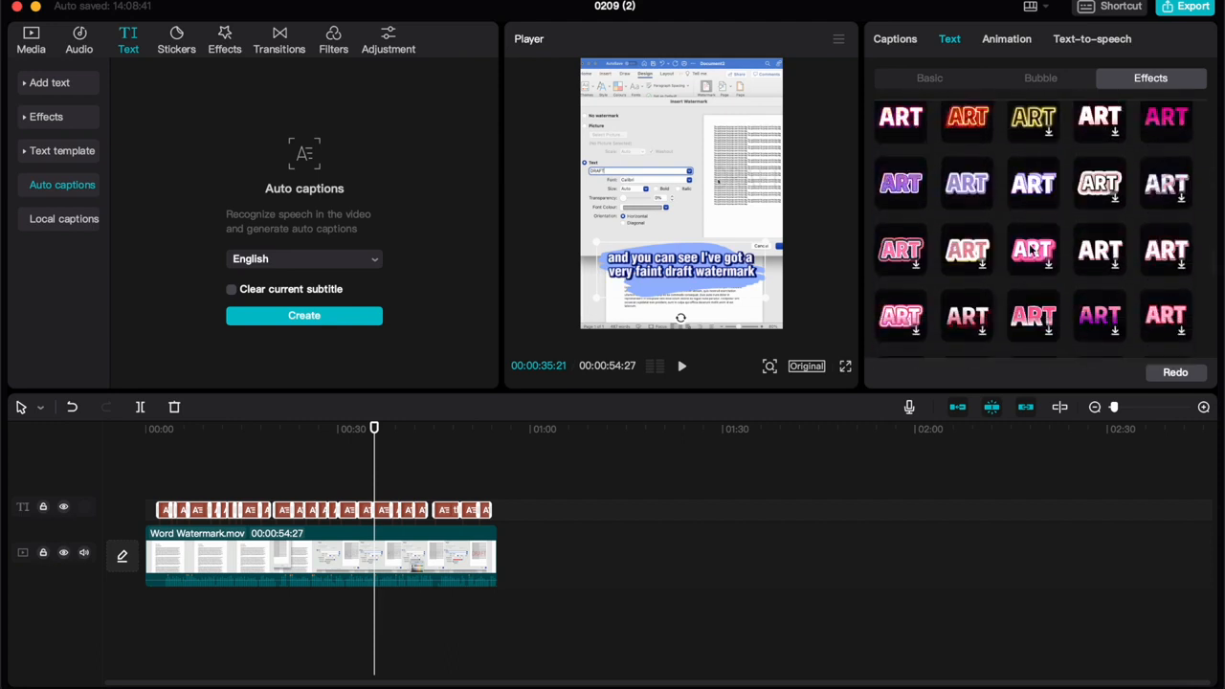
{"action": "scroll", "coordinate": [1032, 250], "scroll_direction": "up", "scroll_amount": 10}
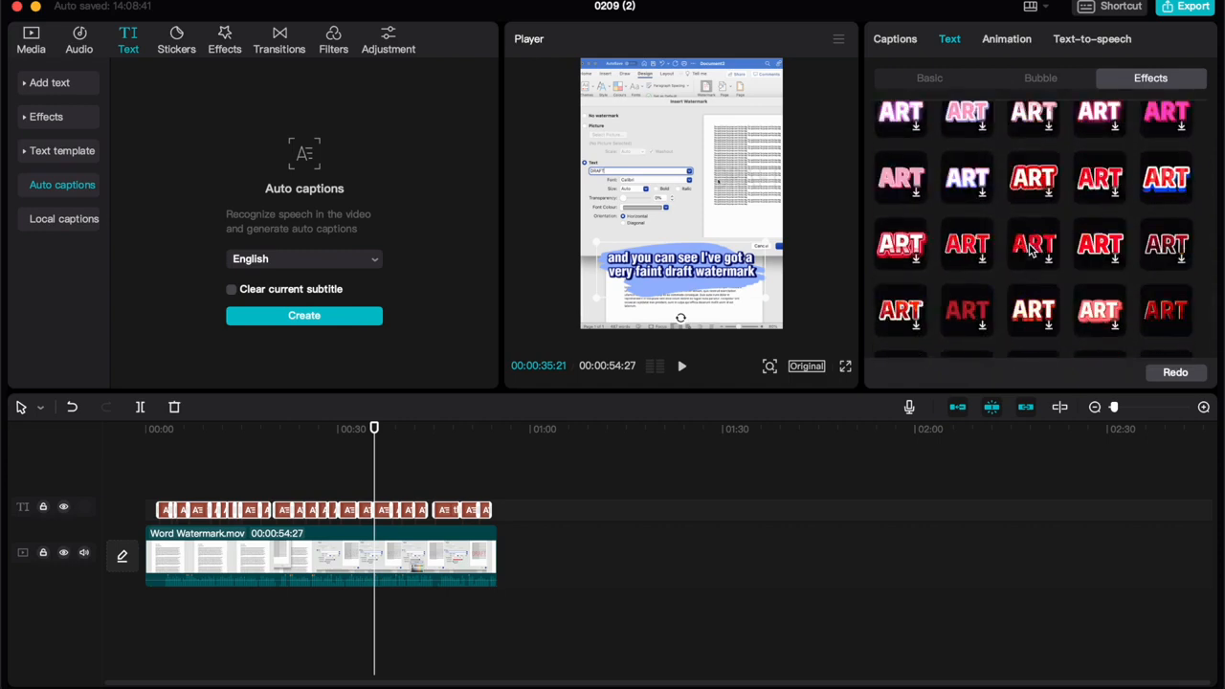
{"action": "scroll", "coordinate": [1031, 250], "scroll_direction": "up", "scroll_amount": 5}
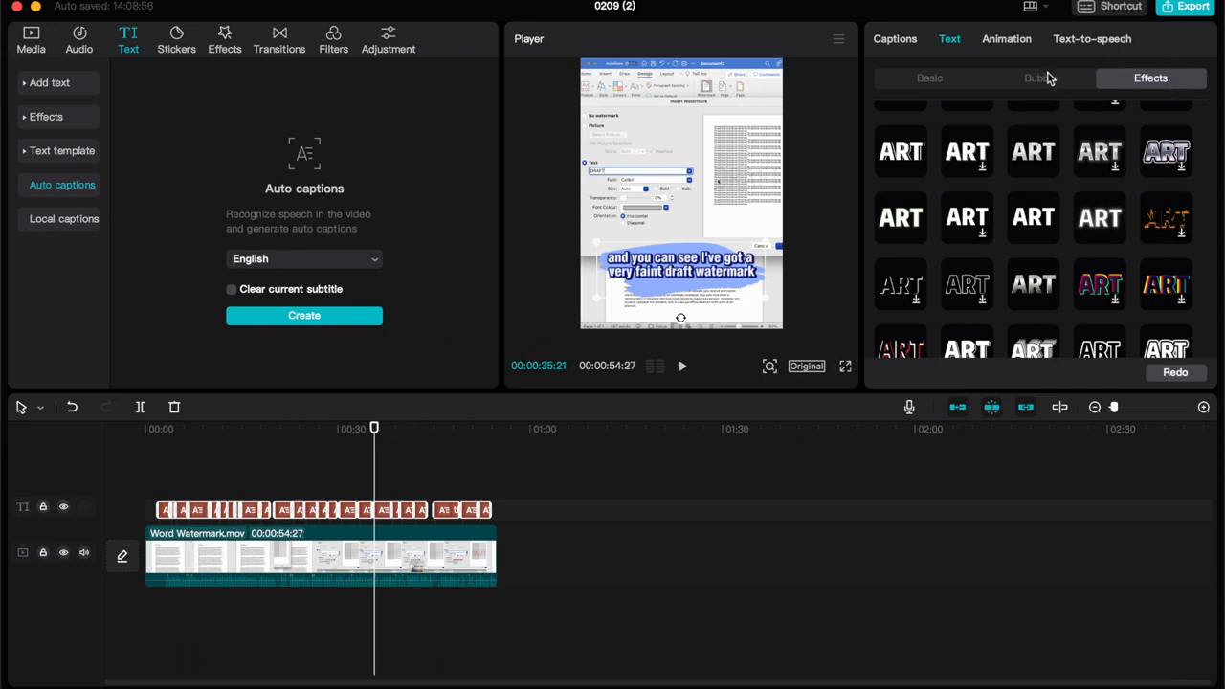
Play the video to preview the styled captions, including in full screen, and return the playhead to about 31 seconds
{"action": "left_click", "coordinate": [682, 369]}
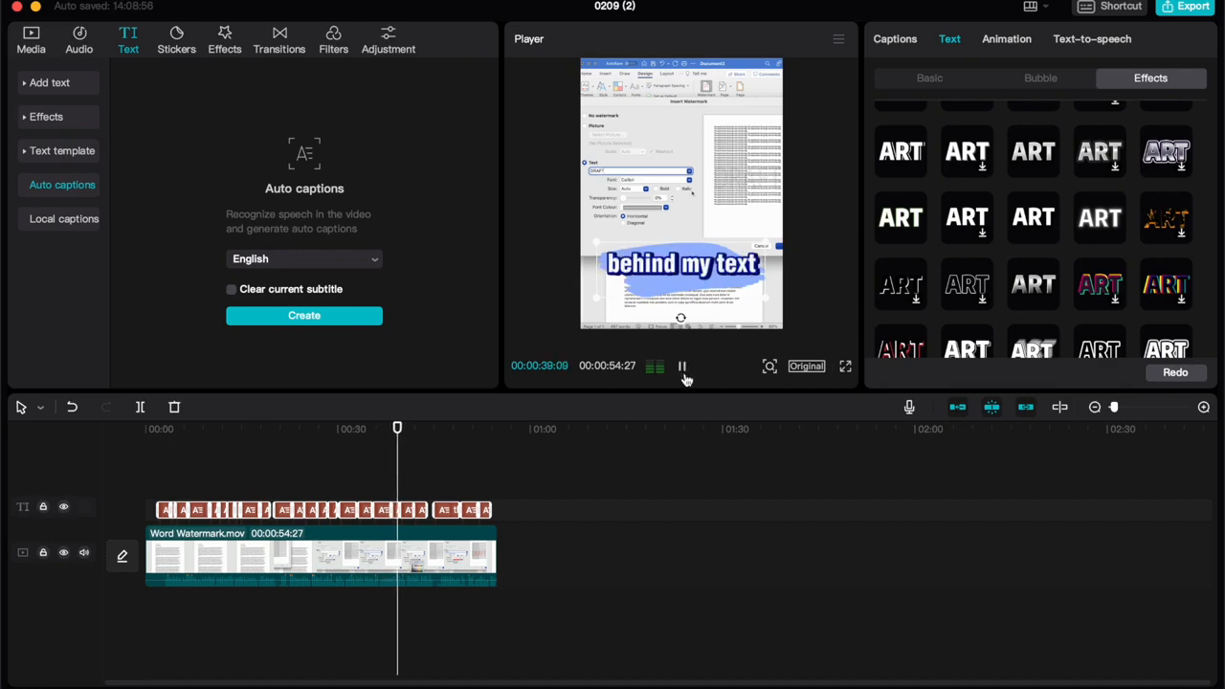
{"action": "left_click", "coordinate": [848, 366]}
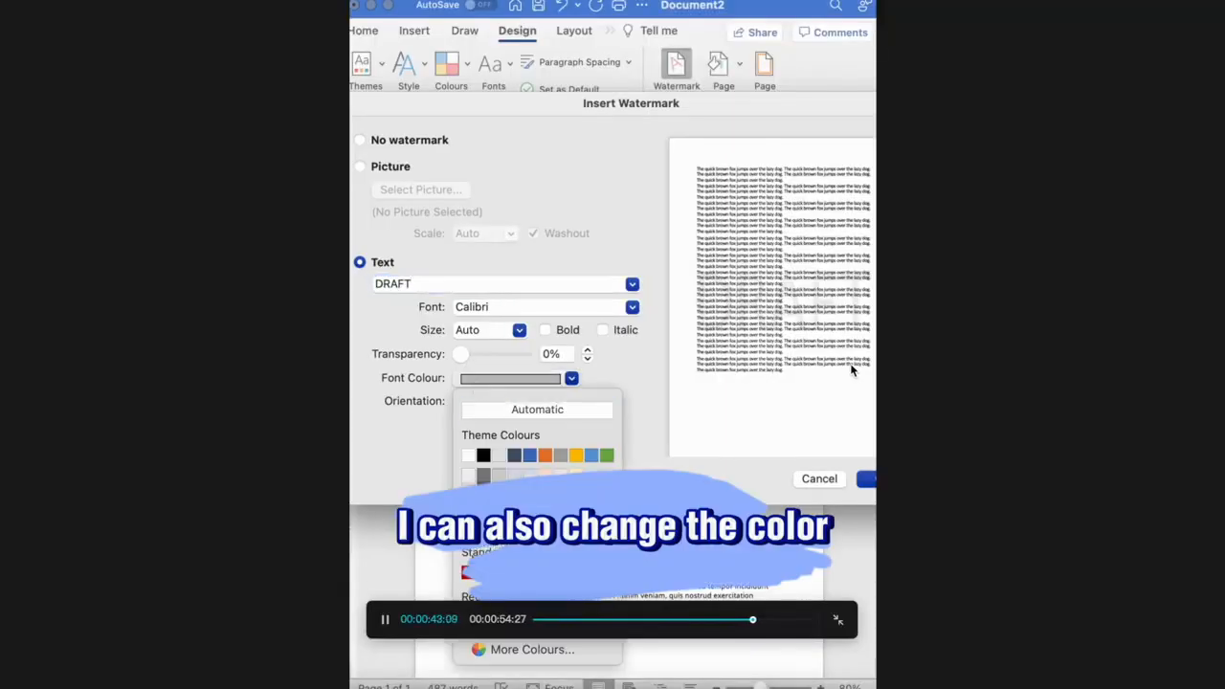
{"action": "left_click", "coordinate": [837, 619]}
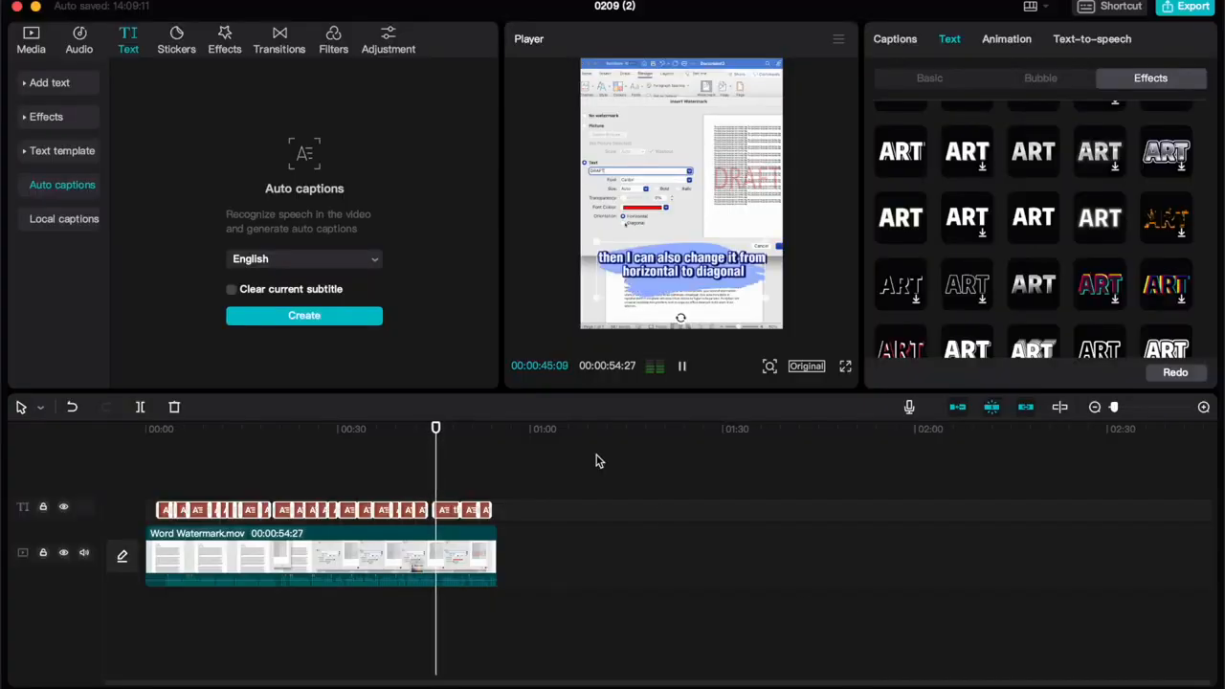
{"action": "key", "text": "space"}
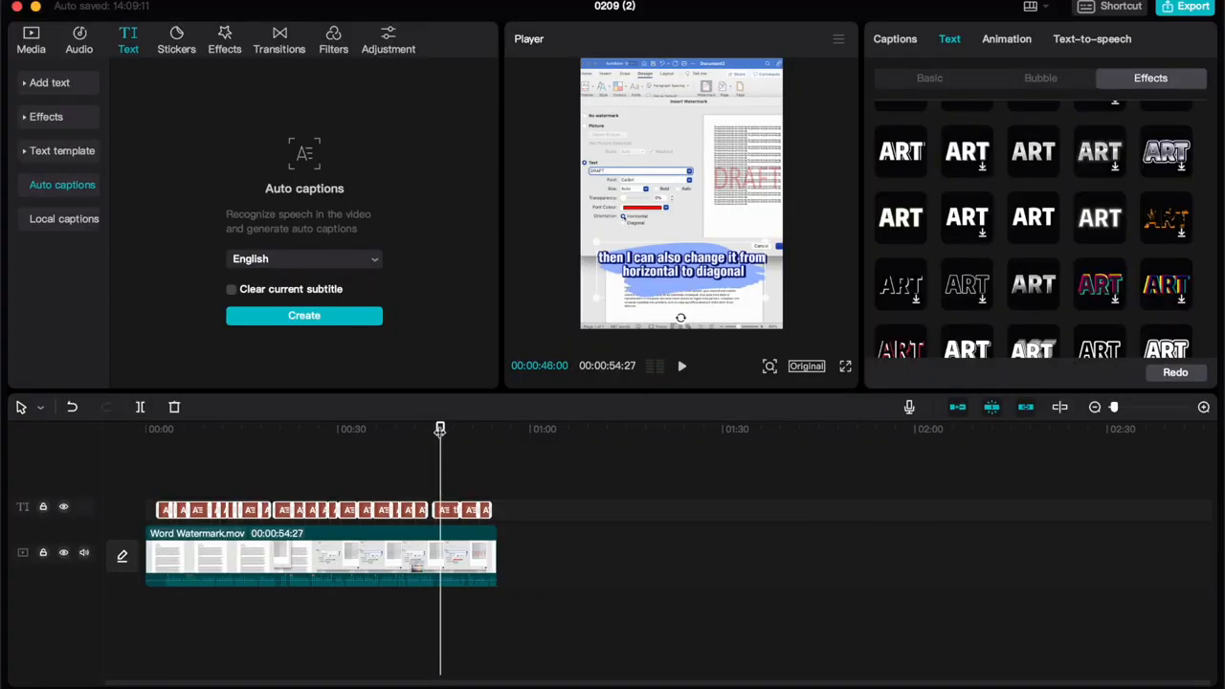
{"action": "left_click_drag", "start_coordinate": [440, 429], "coordinate": [346, 452]}
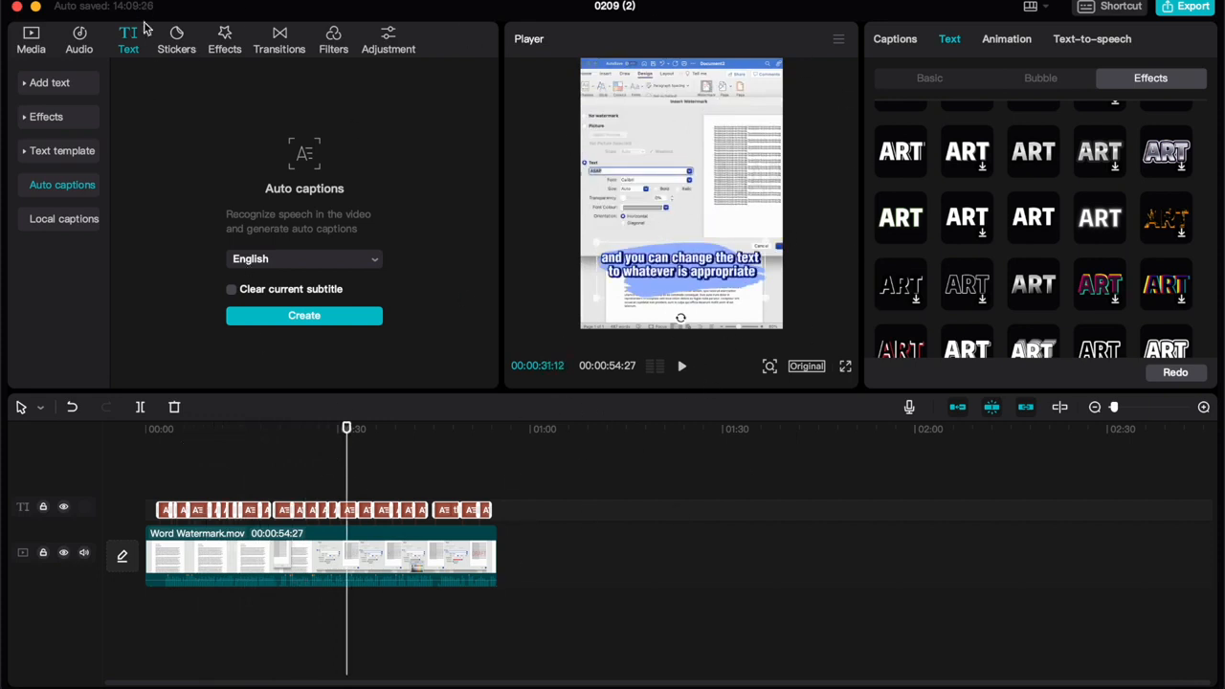
Open the video's export settings to review them and close them without exporting
{"action": "left_click", "coordinate": [121, 4]}
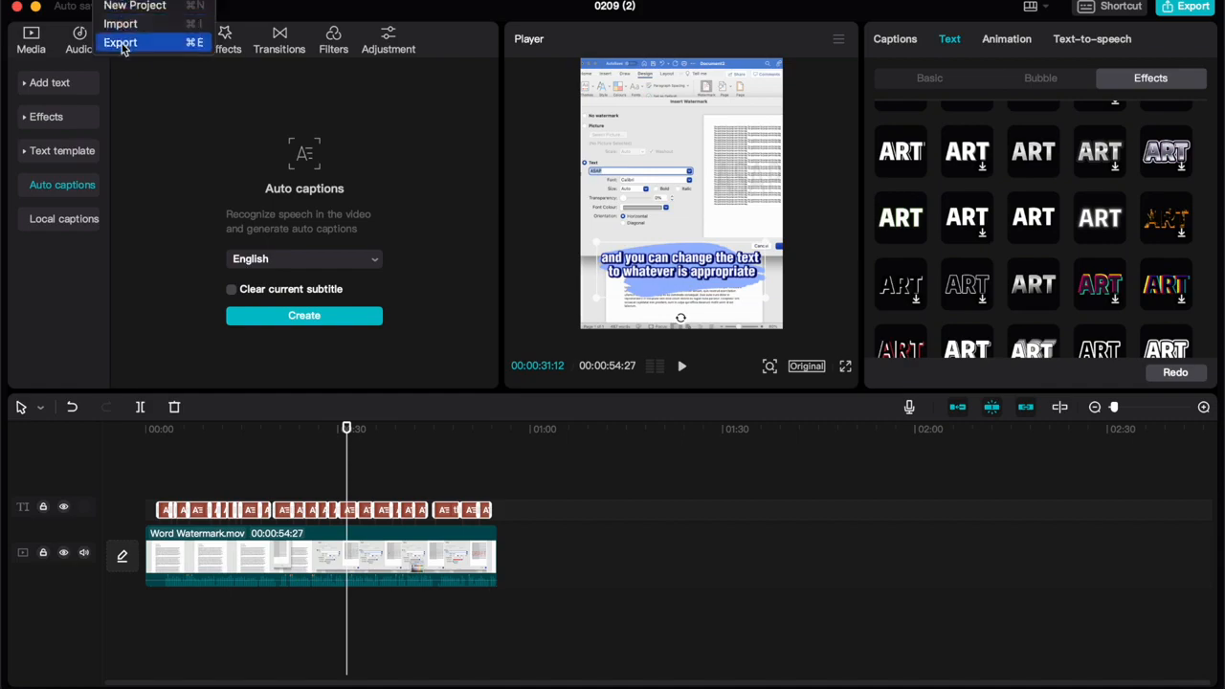
{"action": "left_click", "coordinate": [121, 43]}
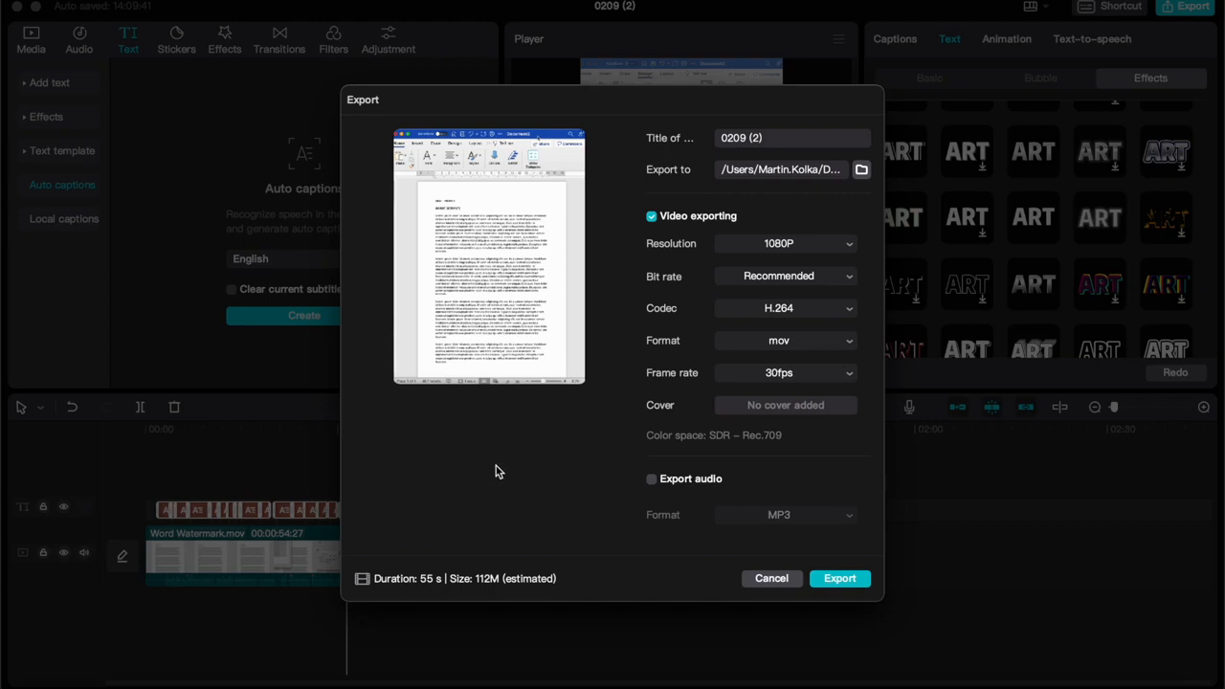
{"action": "left_click", "coordinate": [766, 582]}
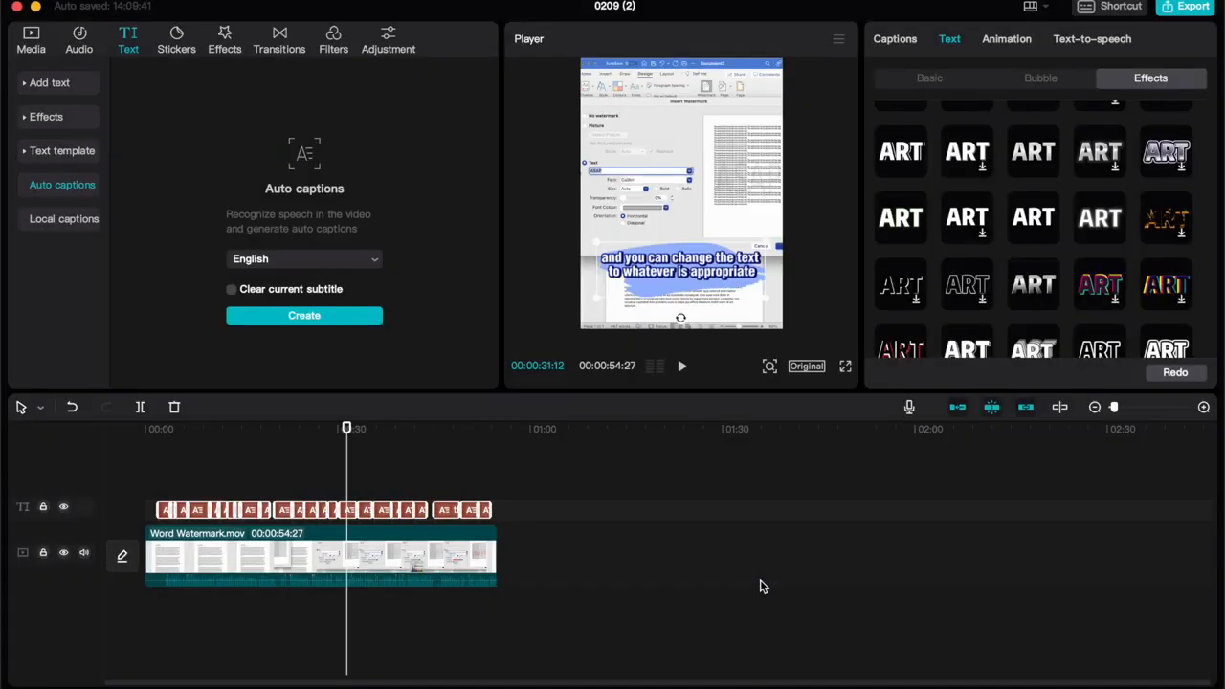